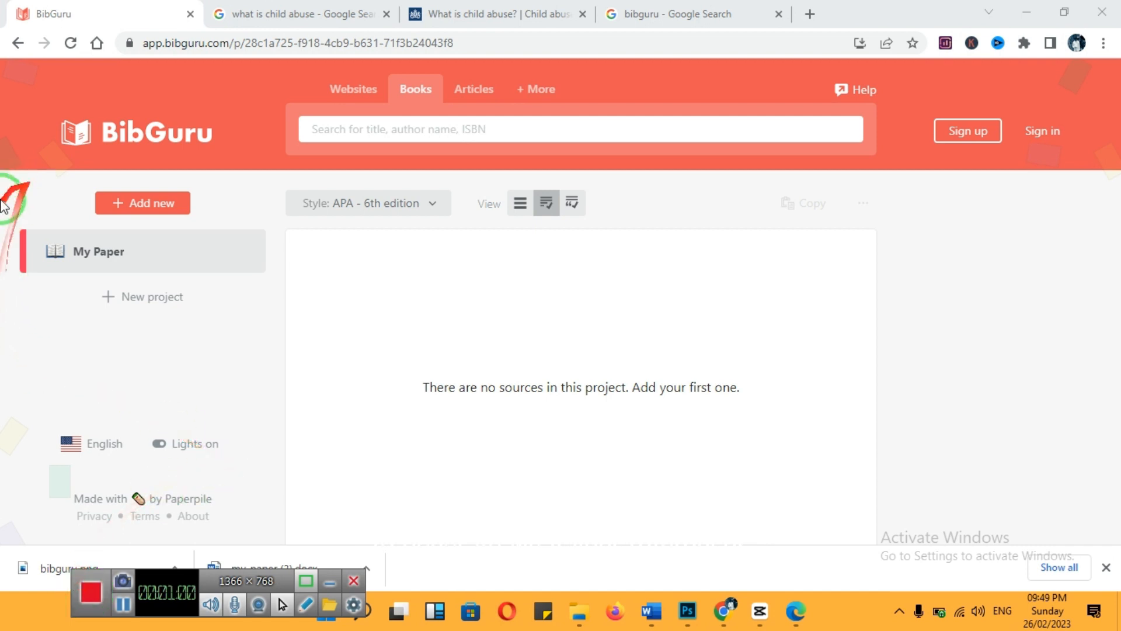
Go to bibguru.com and start the citation generator without signing in
click(16, 42)
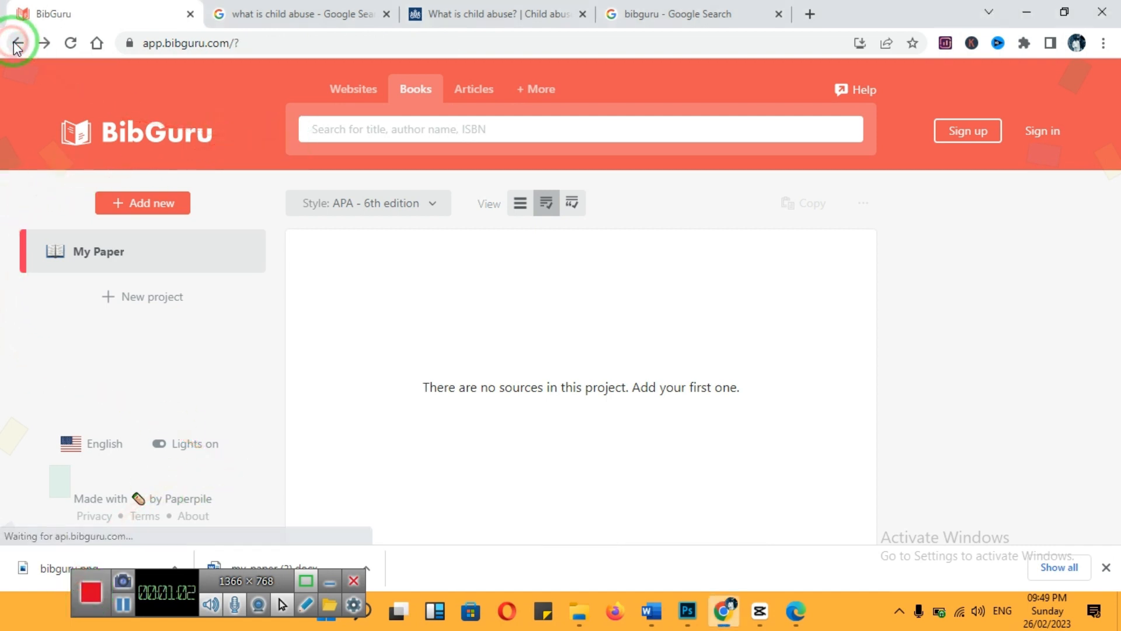
click(273, 42)
text(bi)
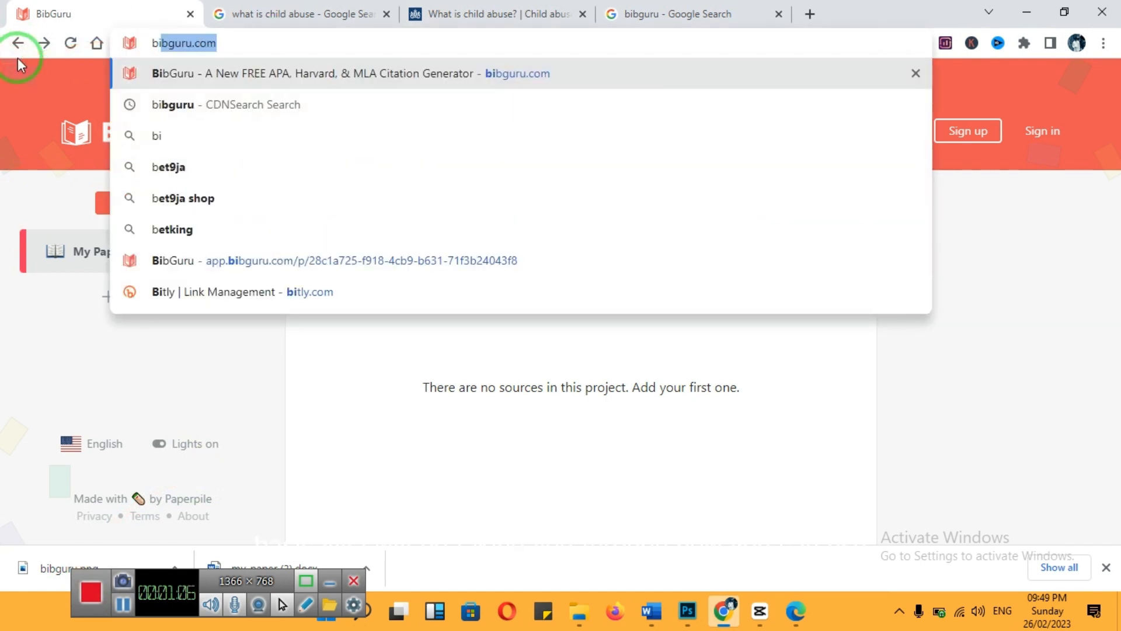
text(bguru.com)
key(Return)
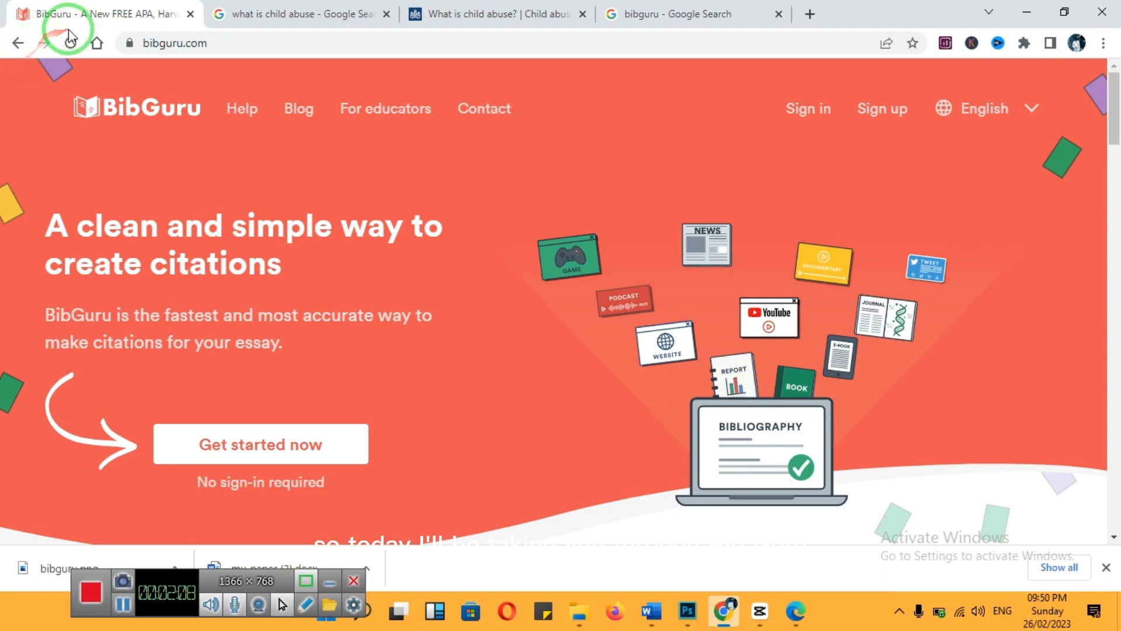
click(293, 42)
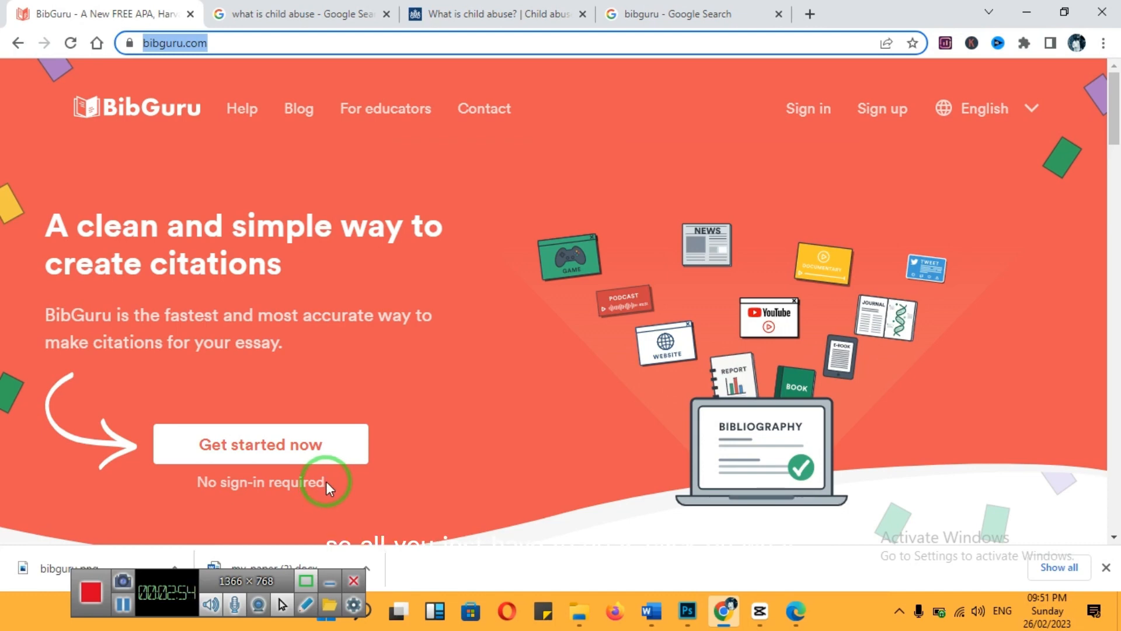
click(303, 461)
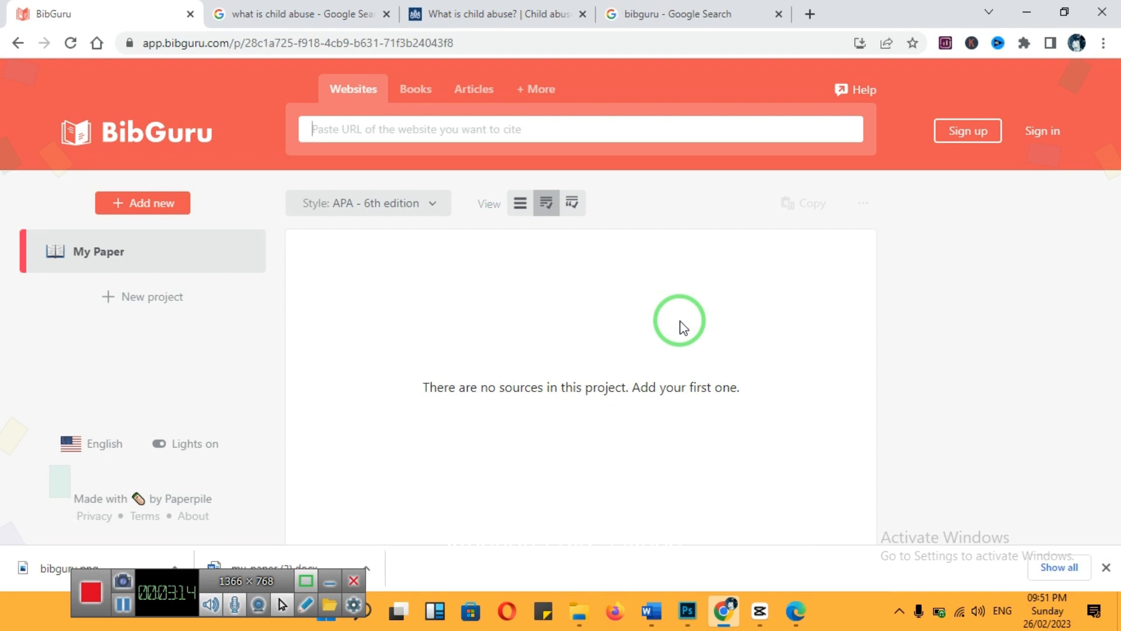
Set the citation style to Harvard and add the government.nl page "What is child abuse?" as a website source using its copied URL
click(429, 219)
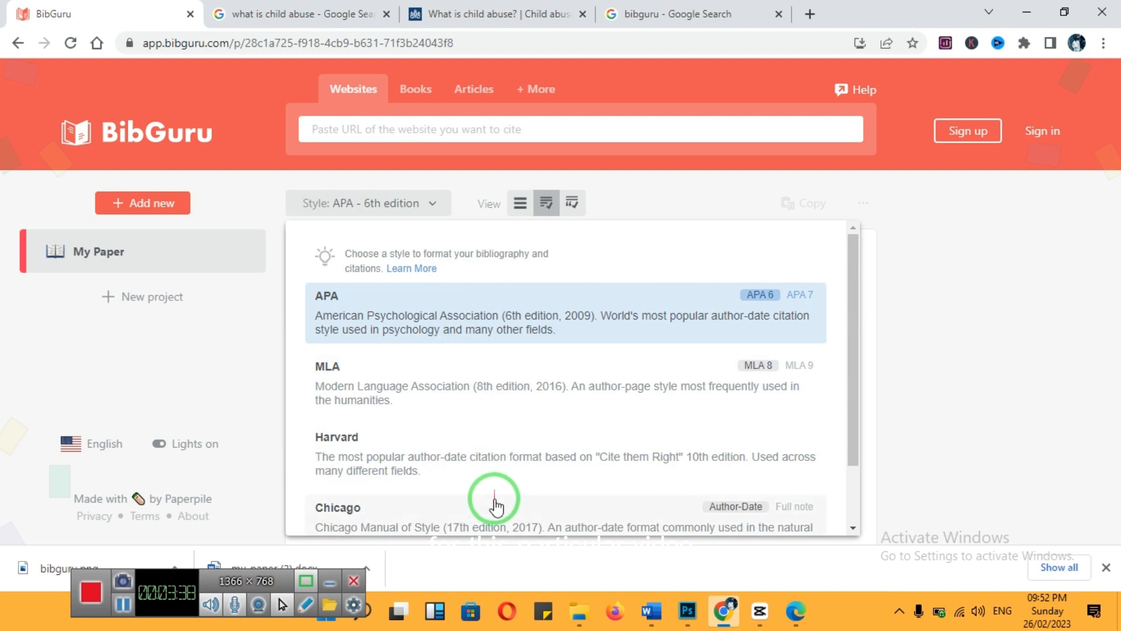
click(488, 468)
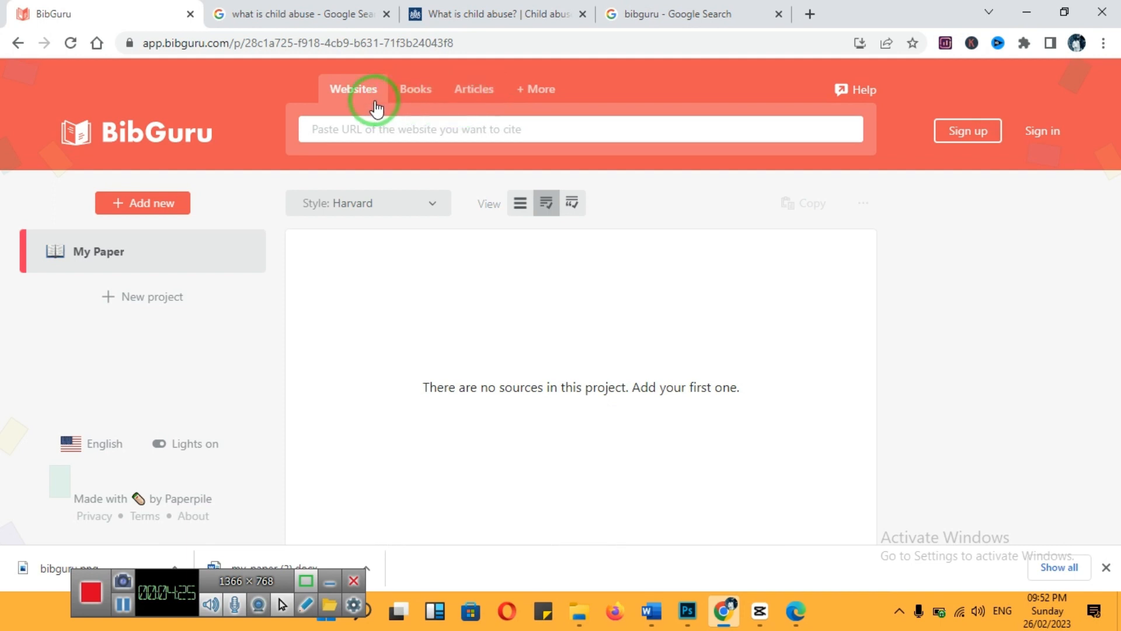
click(469, 19)
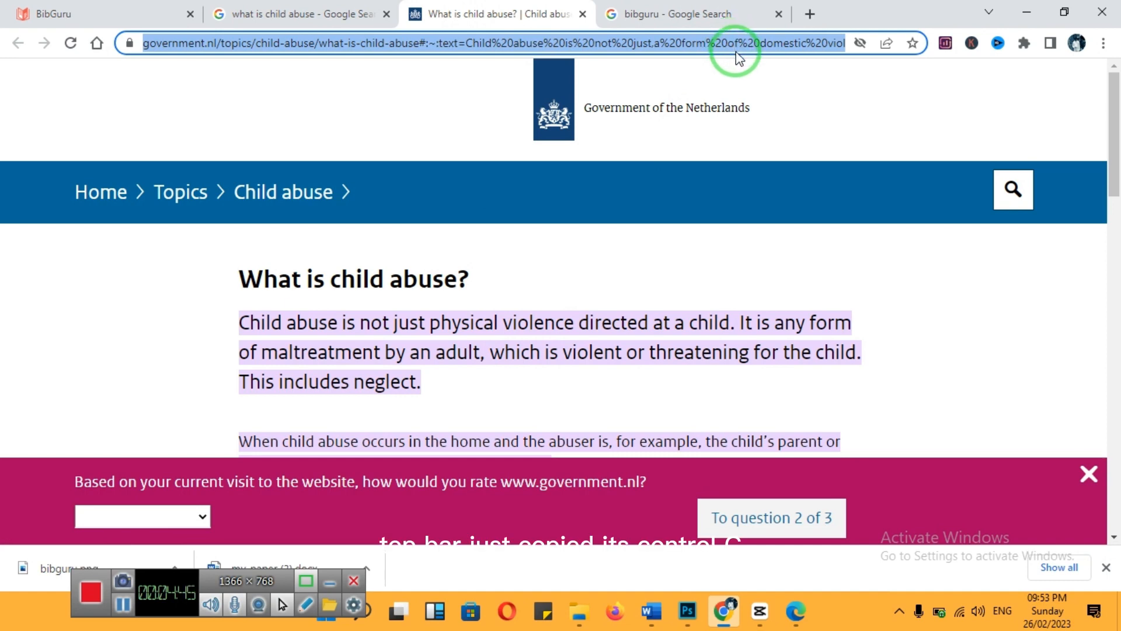
click(85, 7)
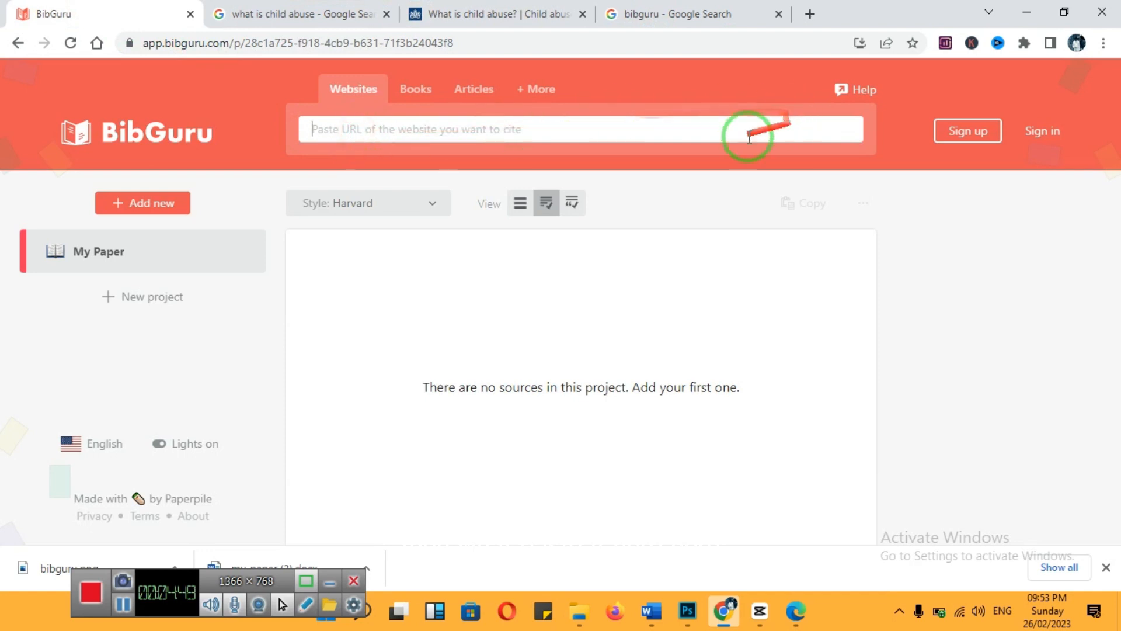
key(ctrl+v)
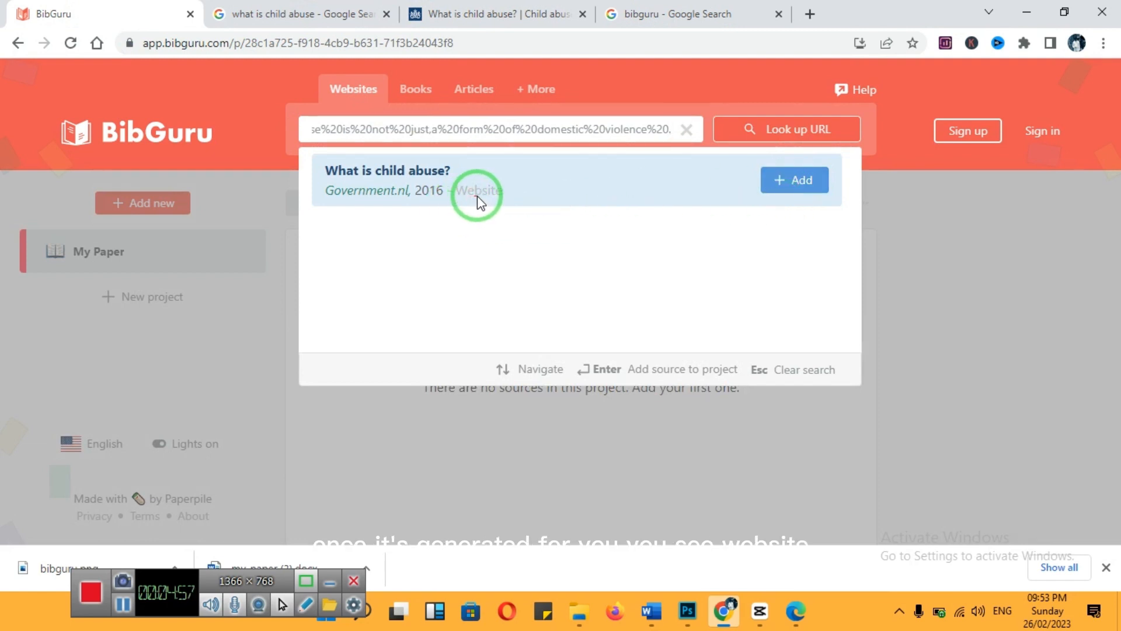
click(788, 185)
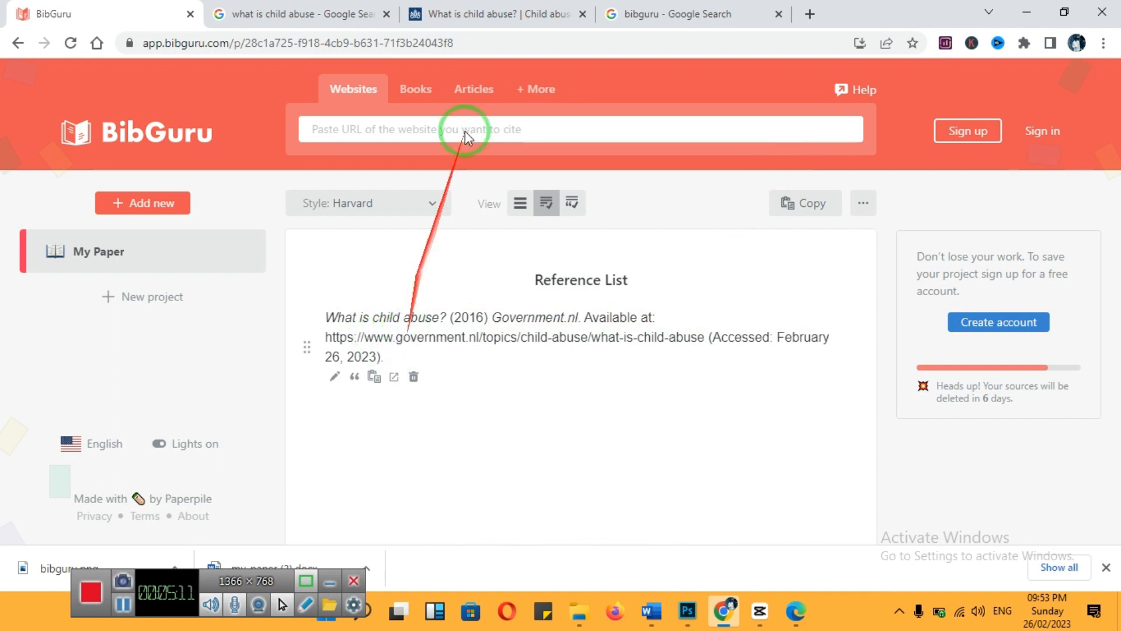
Copy the 2001 "The State of Working America" reference from the Mutual_Elderly_Care Word document and add it to the BibGuru project as a book source
click(427, 98)
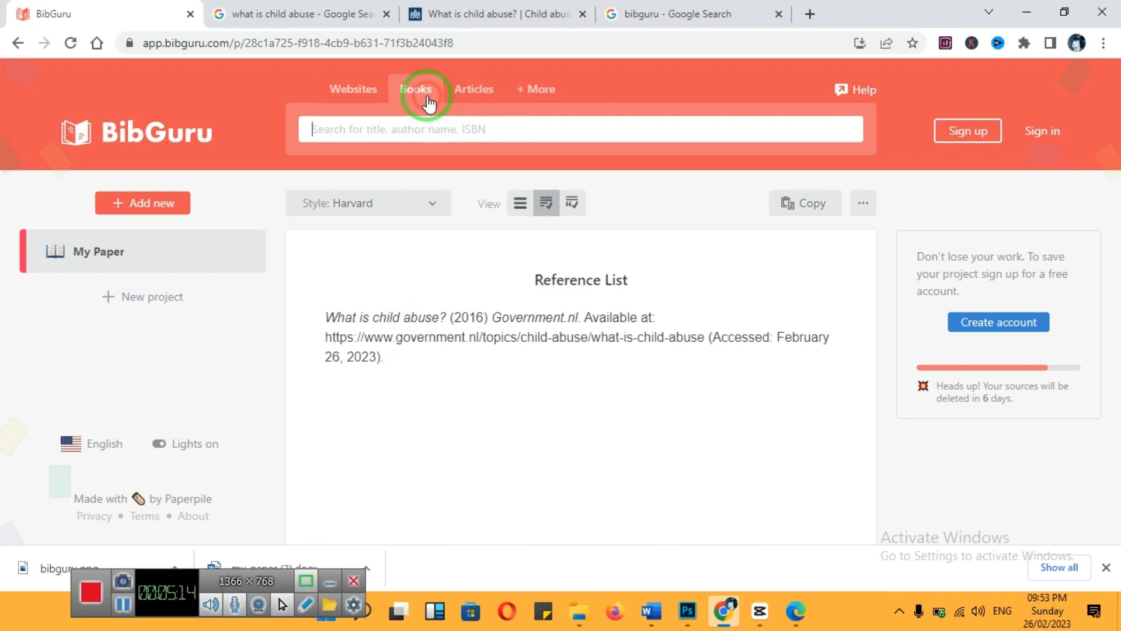
click(650, 611)
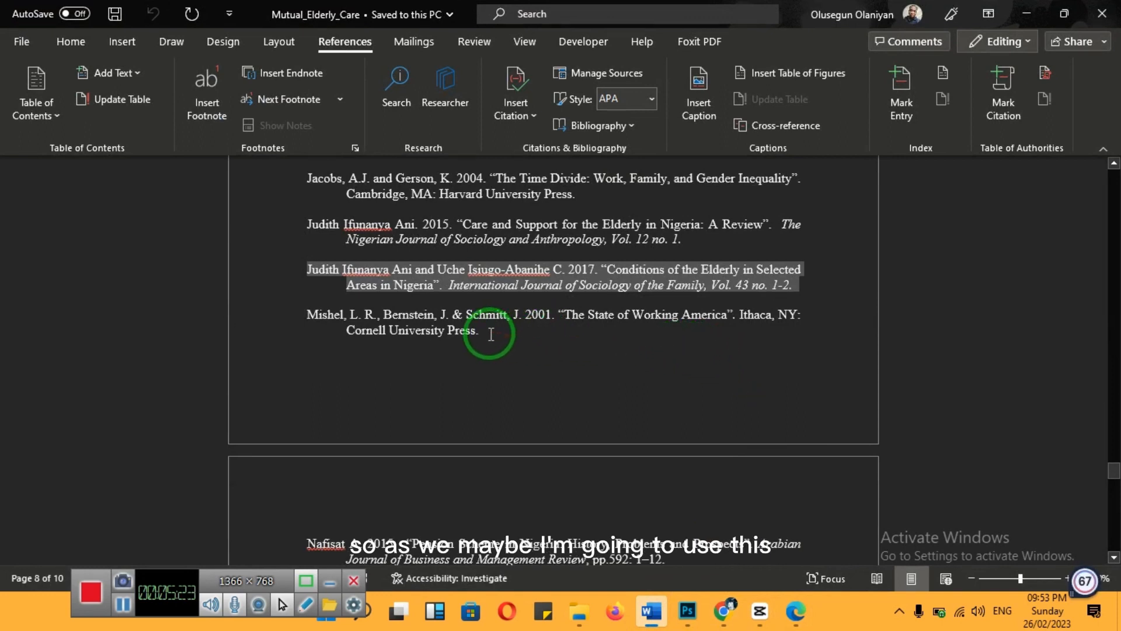
drag(491, 334, 300, 315)
key(ctrl+c)
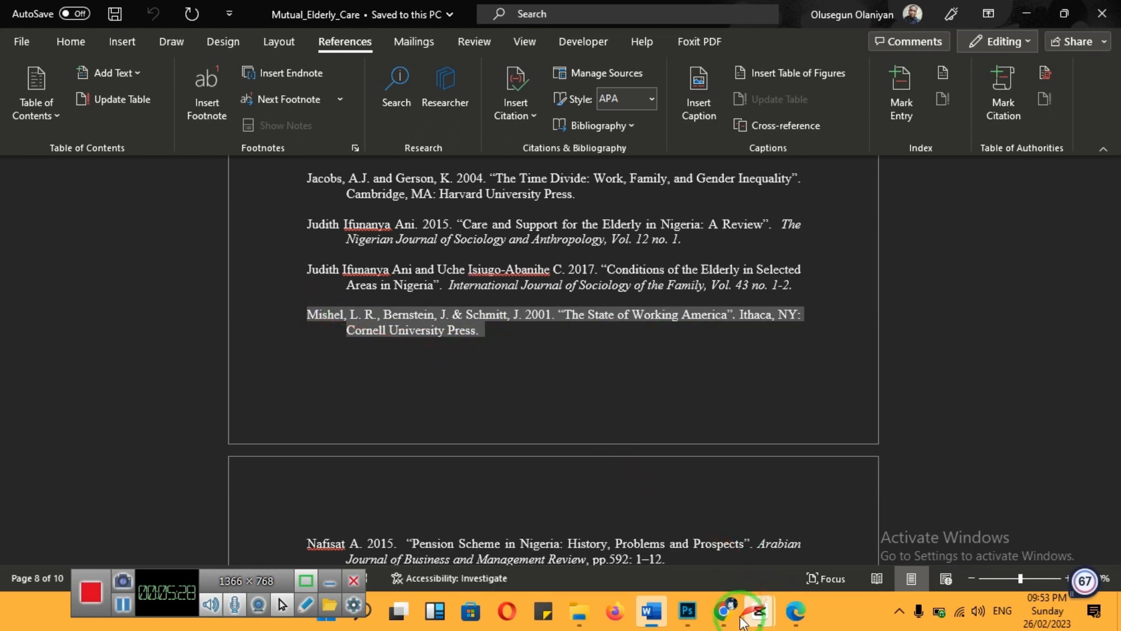
click(722, 618)
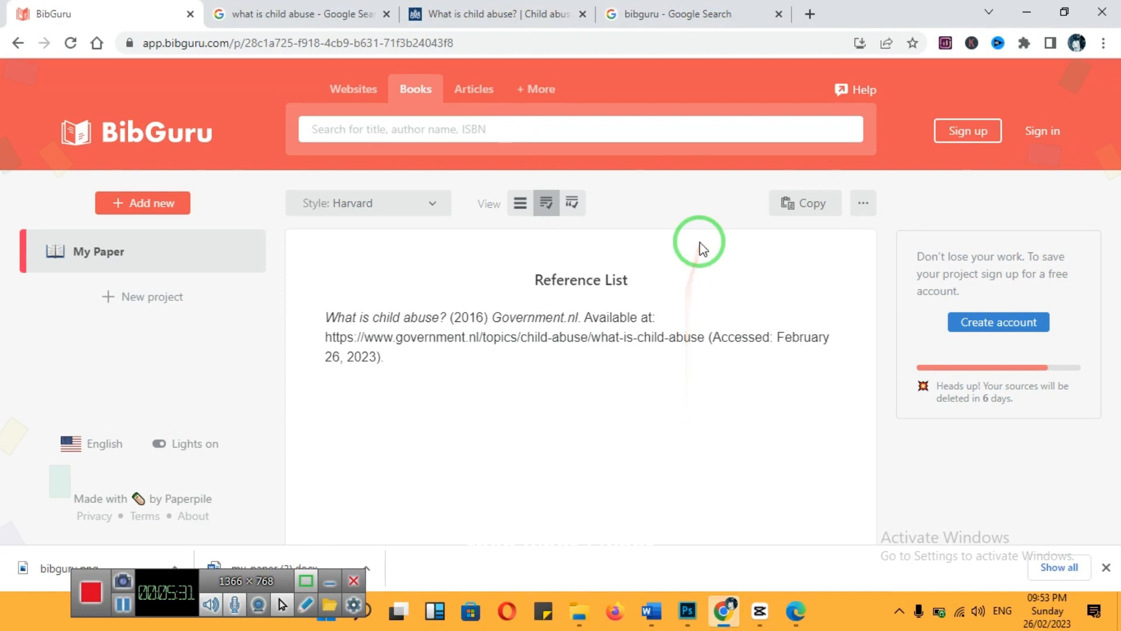
key(ctrl+v)
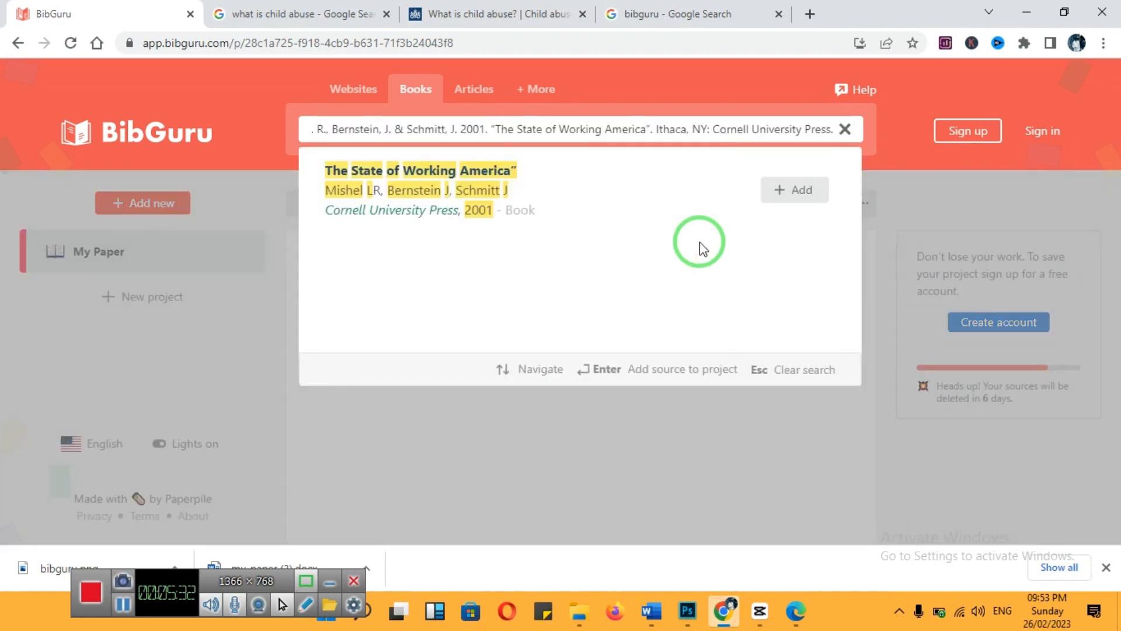
click(797, 202)
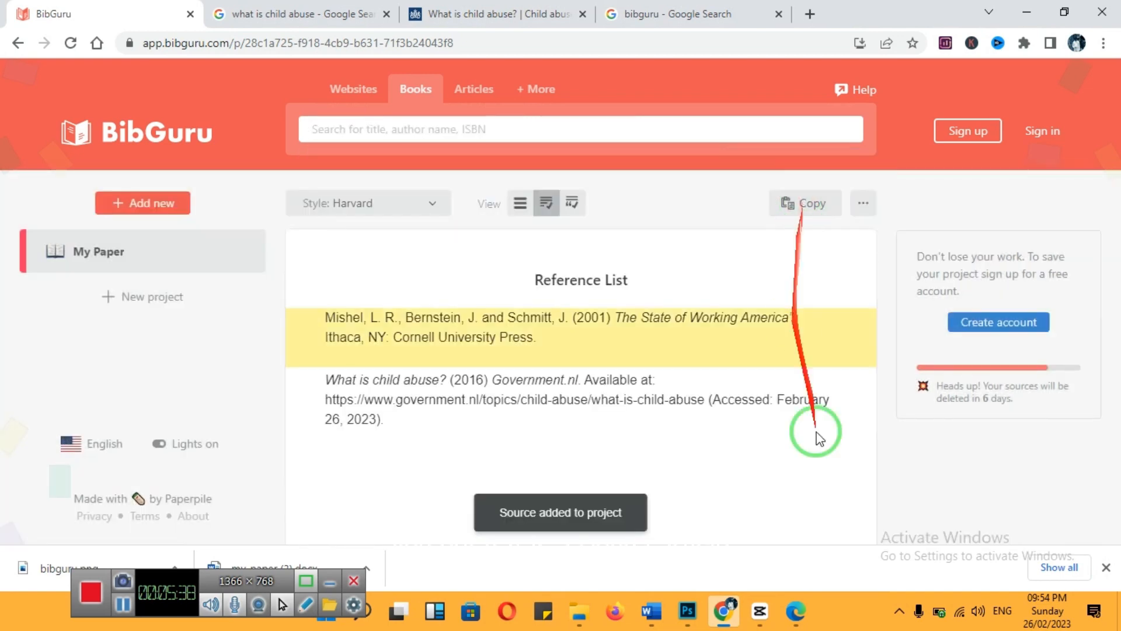
Copy the 2017 "Conditions of the Elderly in Selected Areas in Nigeria" reference from the Word document and add it to BibGuru through the article search
click(653, 625)
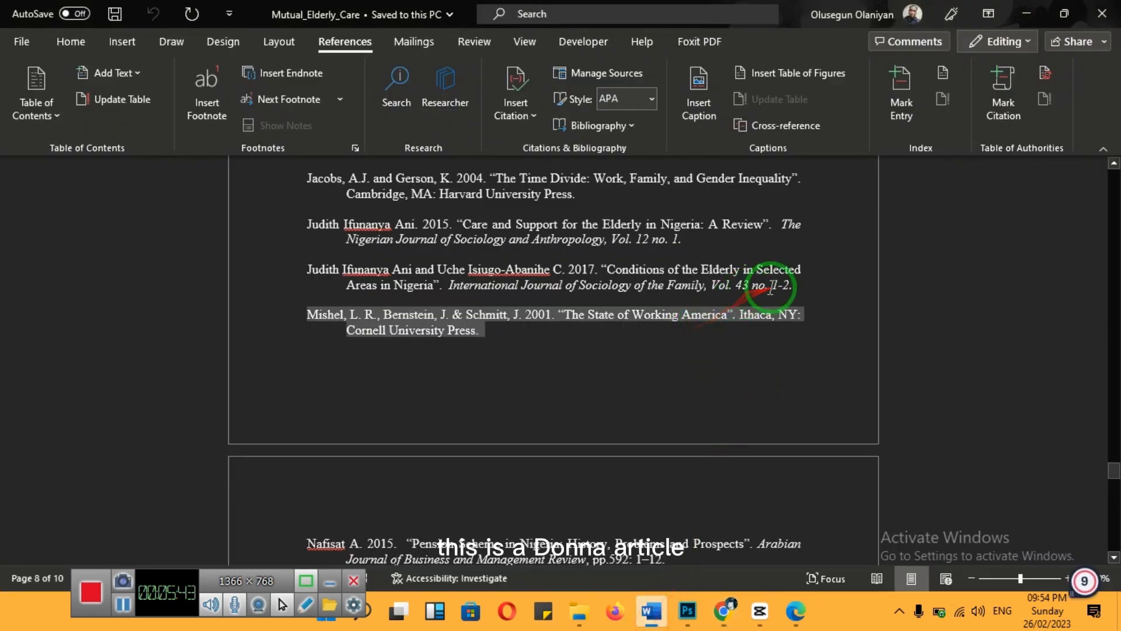
drag(793, 285, 317, 270)
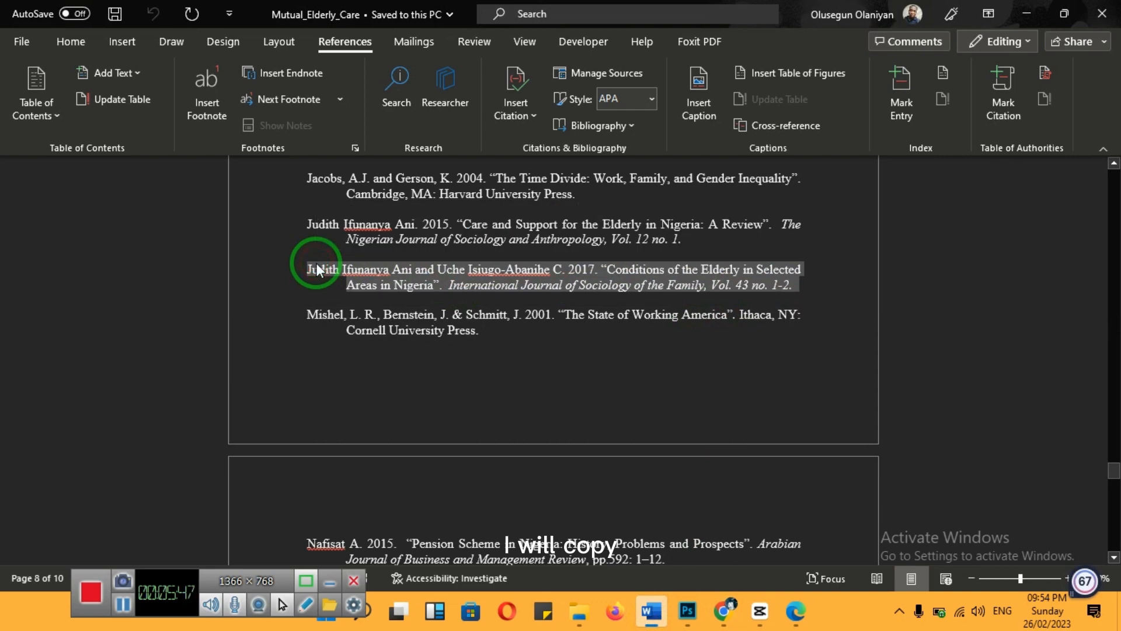
click(727, 610)
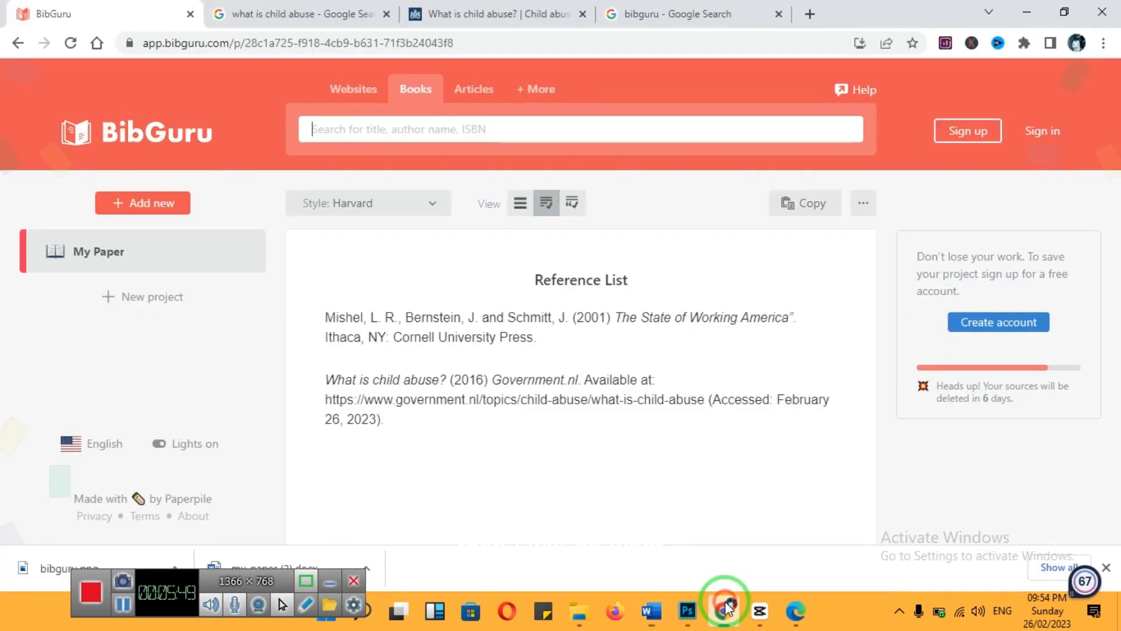
click(479, 93)
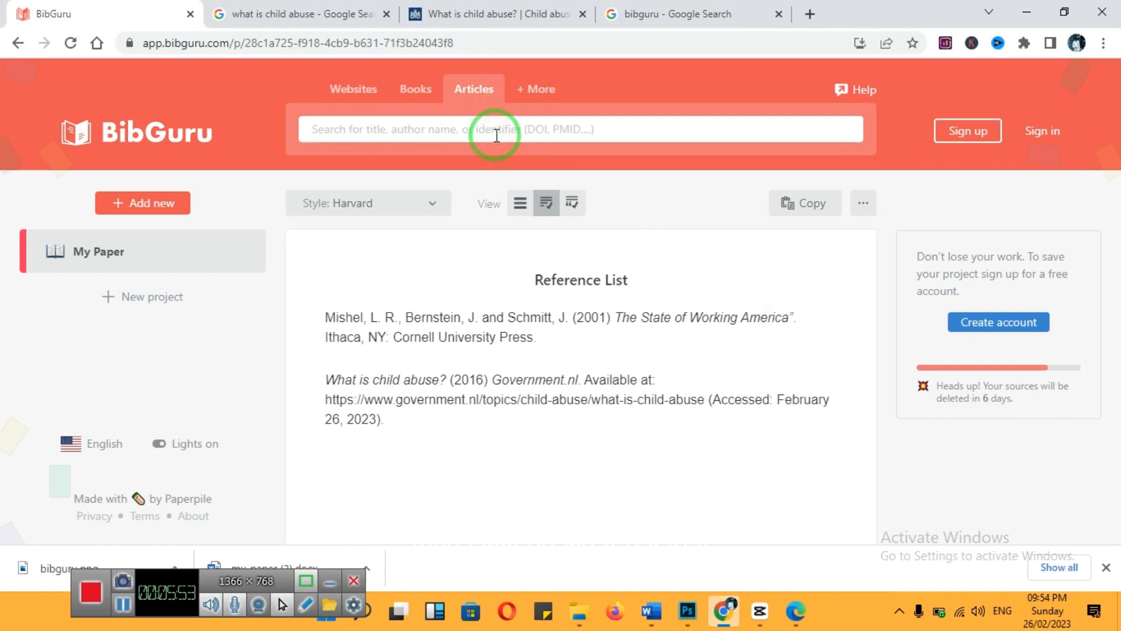
click(497, 136)
key(ctrl+v)
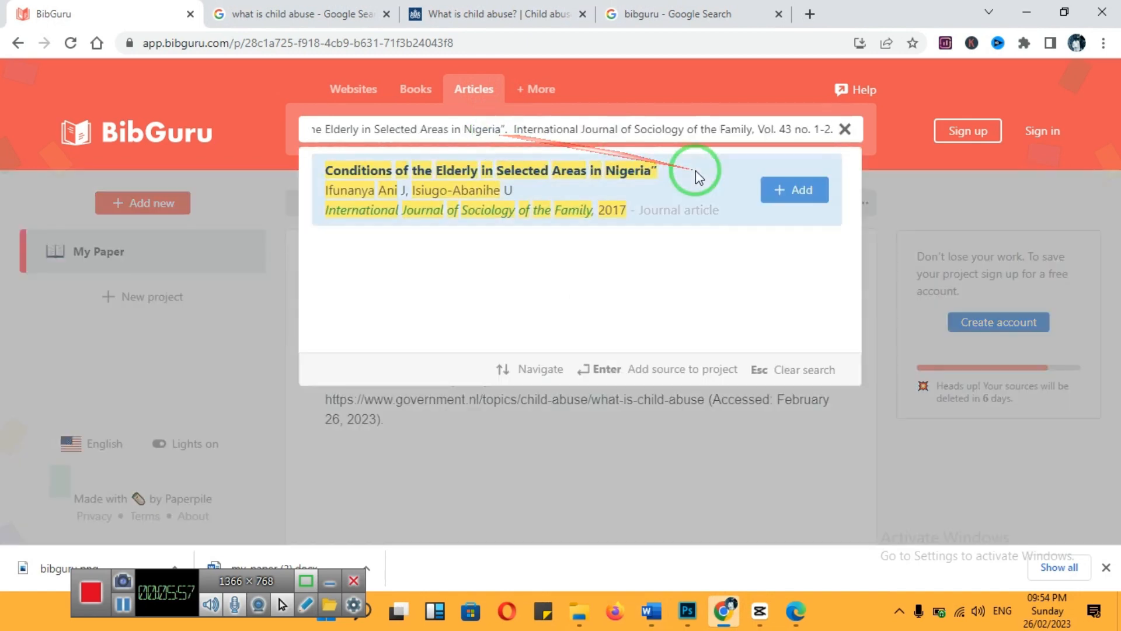
click(790, 187)
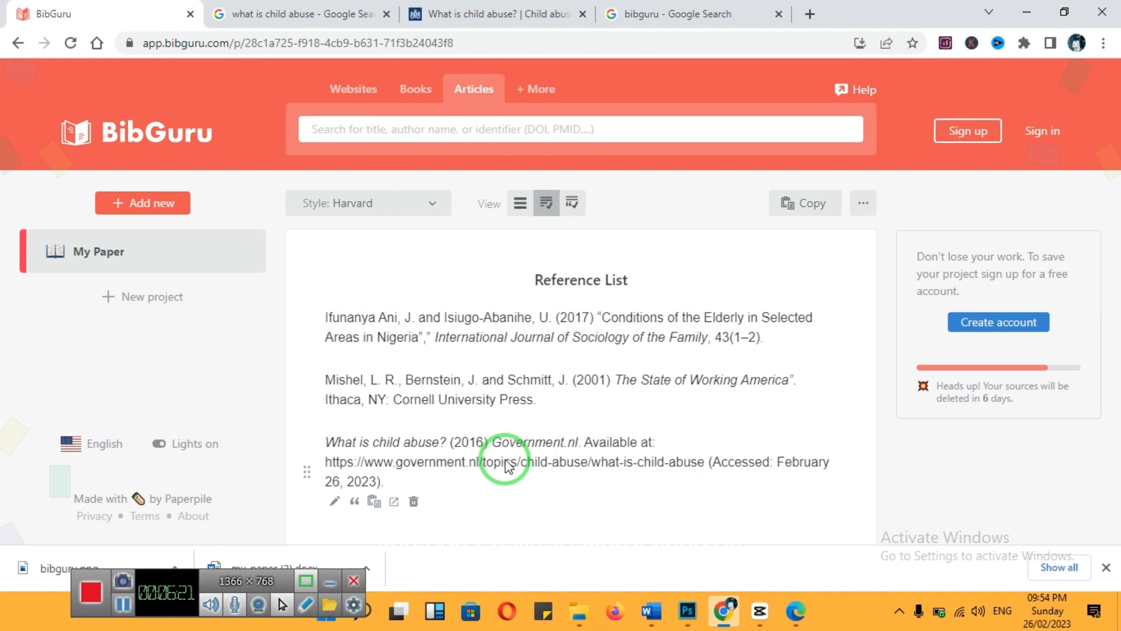
Copy the 2015 "Pension Scheme in Nigeria: History, Problems and Prospects" reference from the Word document and add it through BibGuru's book search
click(412, 93)
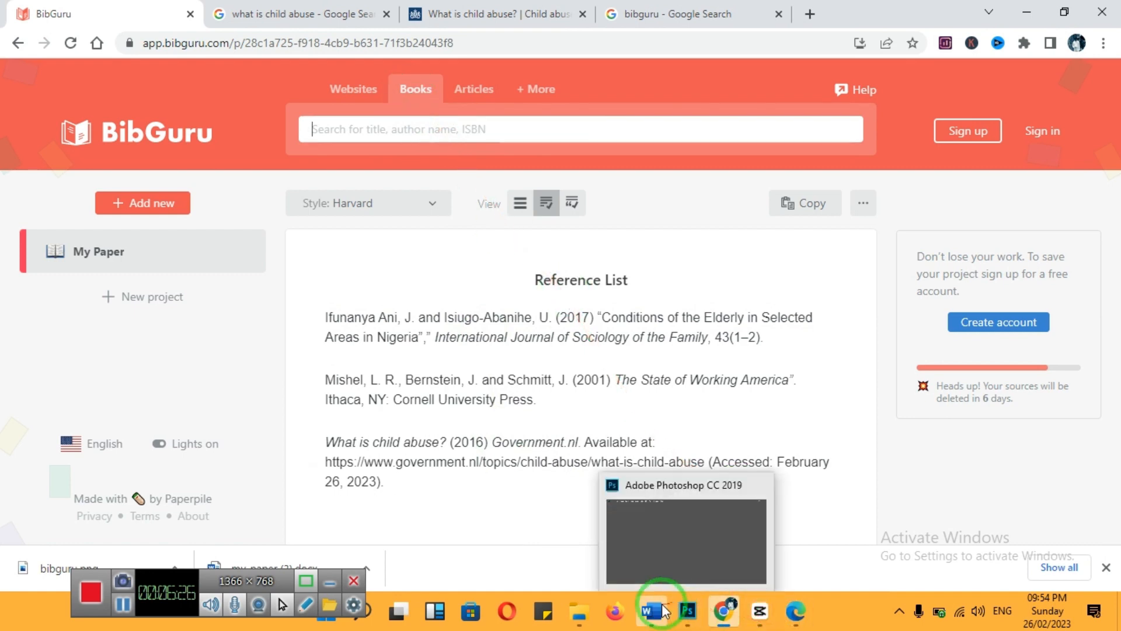
click(692, 612)
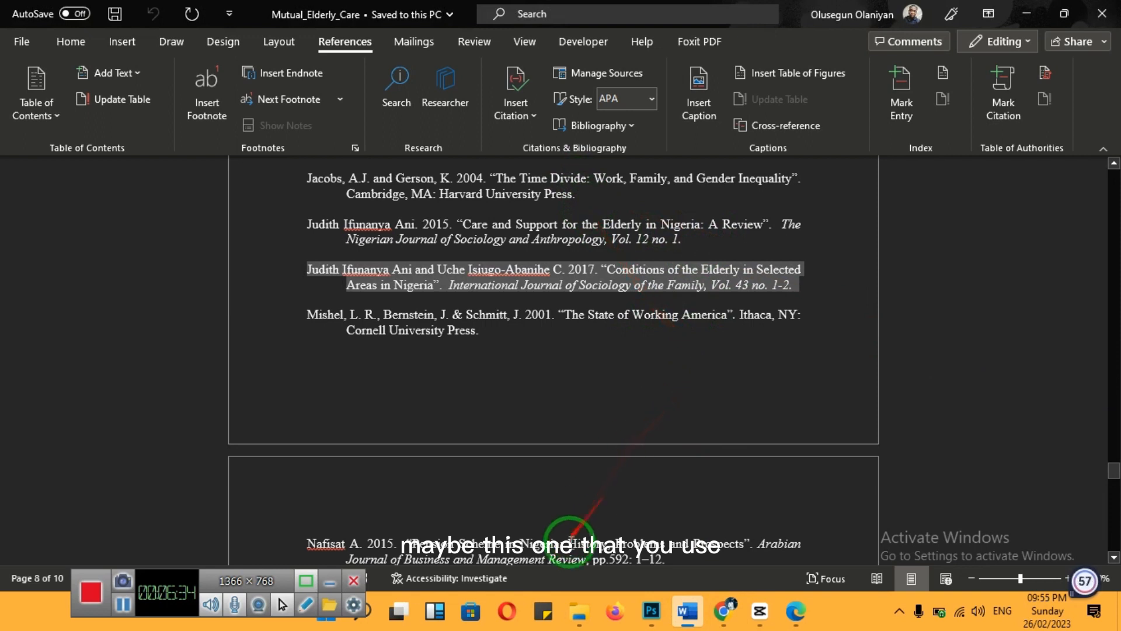
click(566, 543)
scroll(570, 543, down, 4)
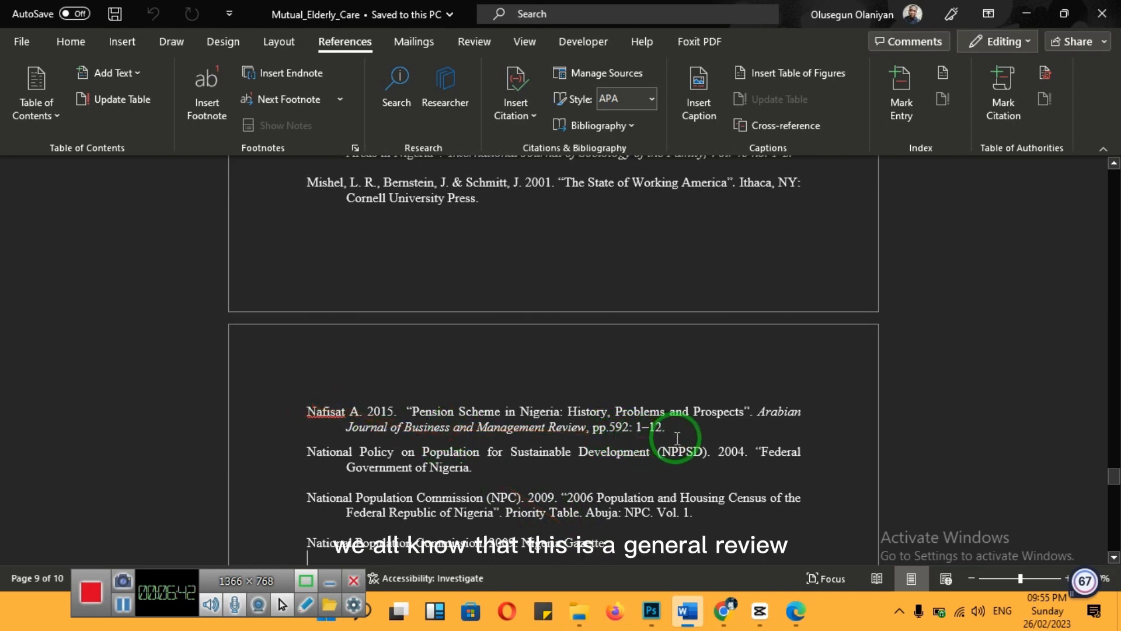
drag(666, 429, 325, 409)
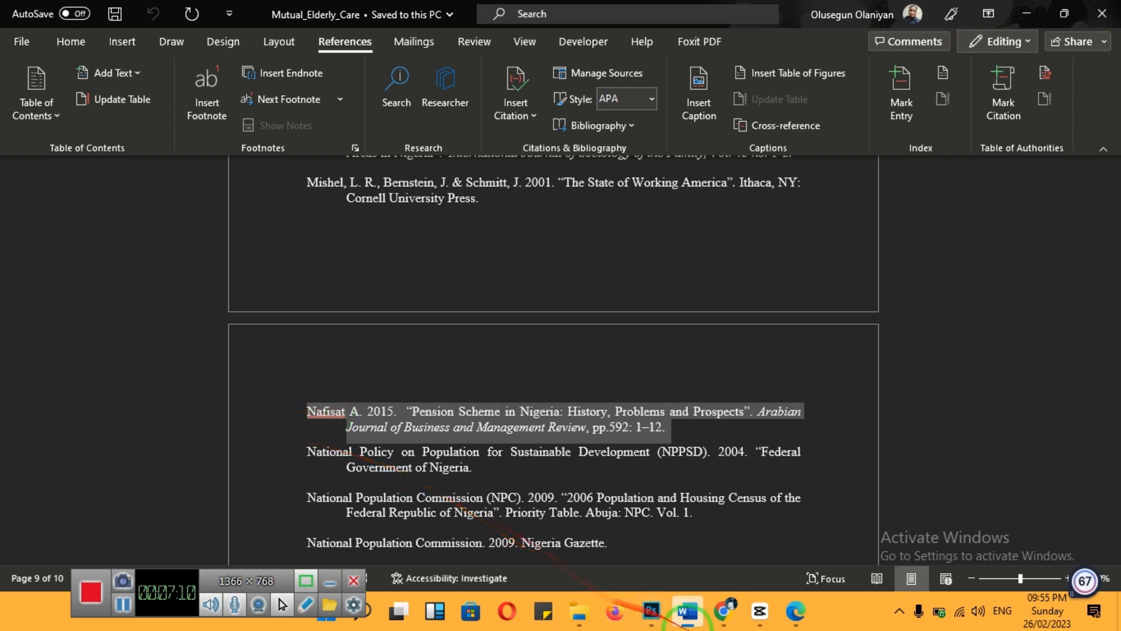
click(723, 612)
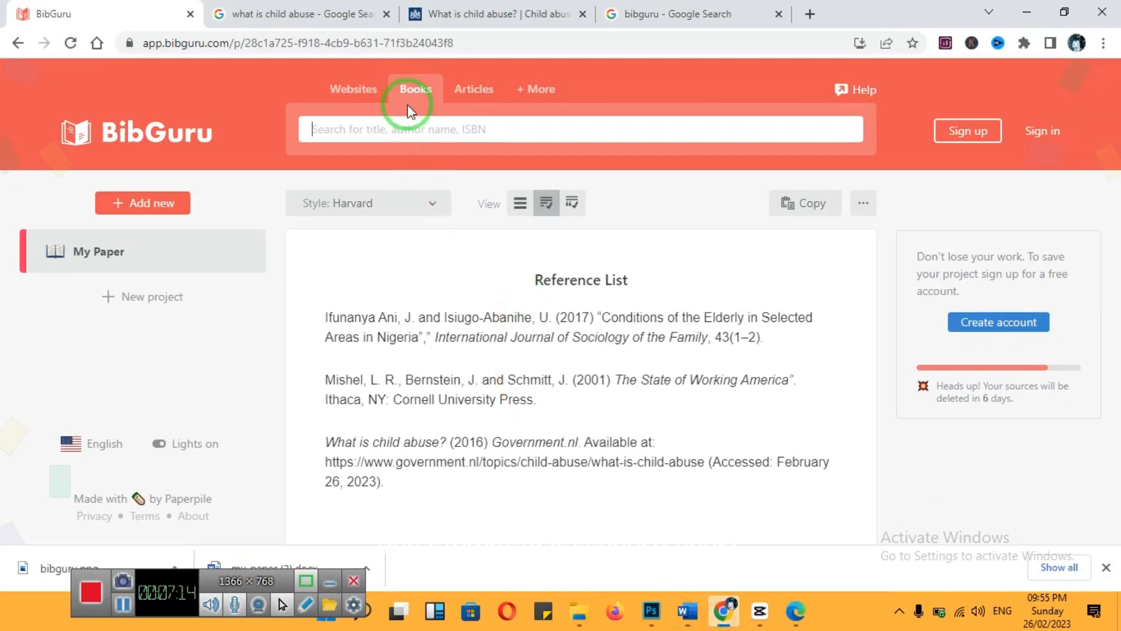
click(410, 129)
key(ctrl+v)
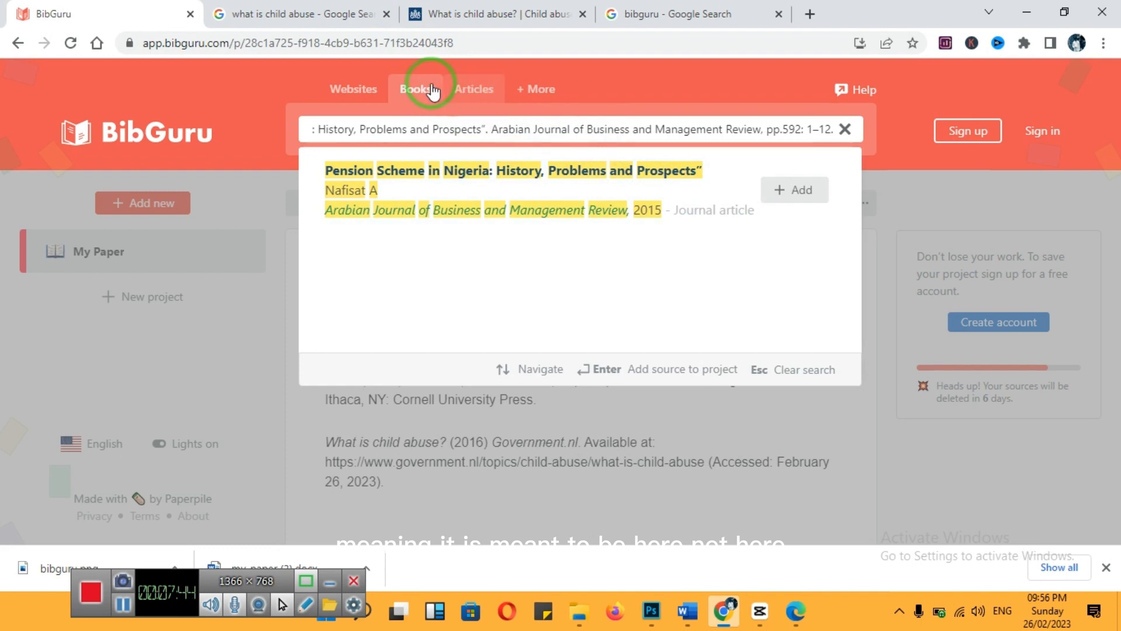
click(786, 191)
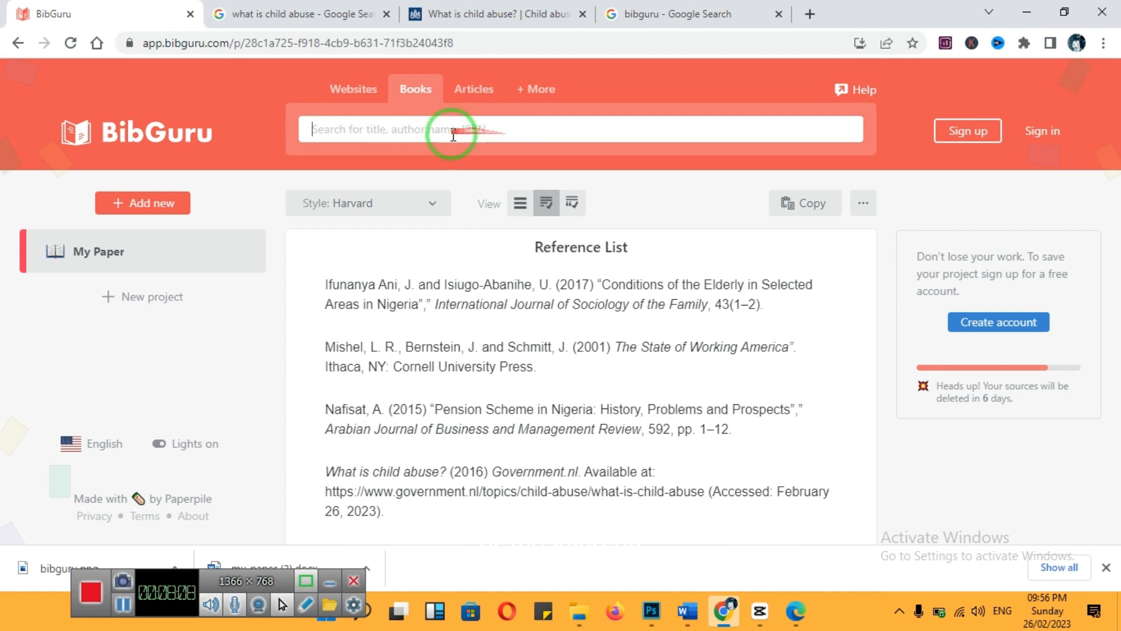
drag(486, 114, 356, 153)
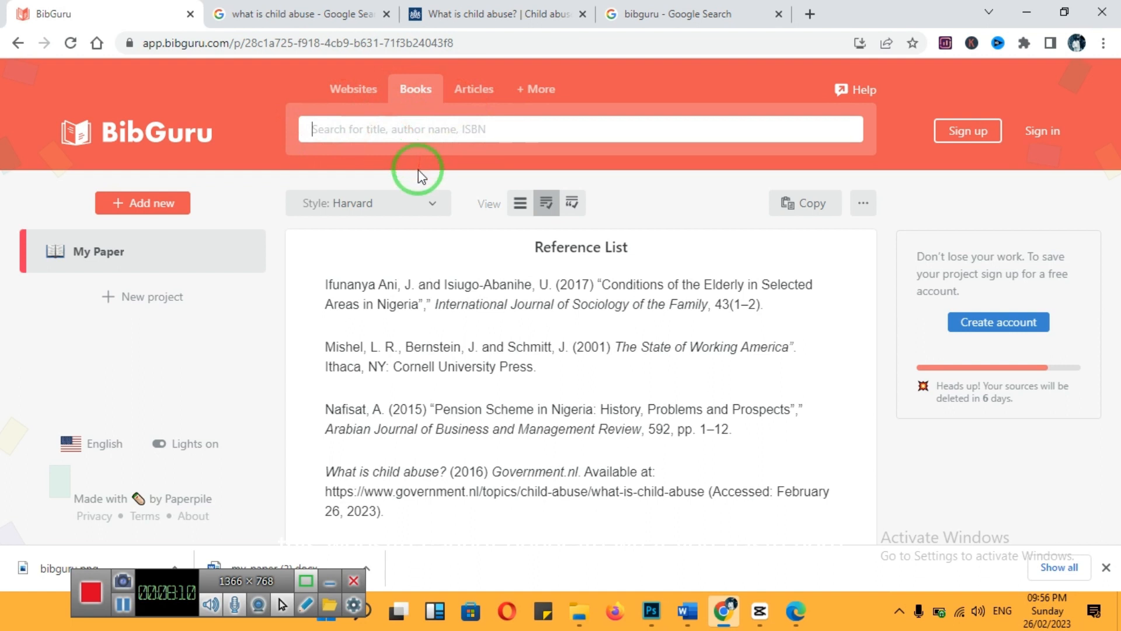
drag(445, 263, 476, 150)
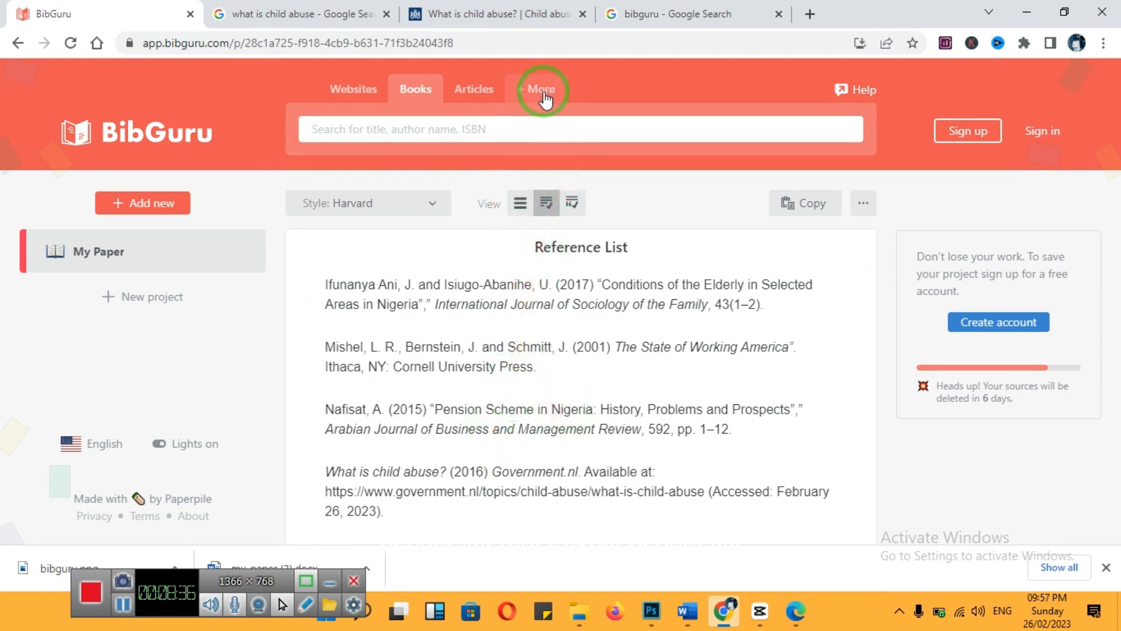
click(532, 132)
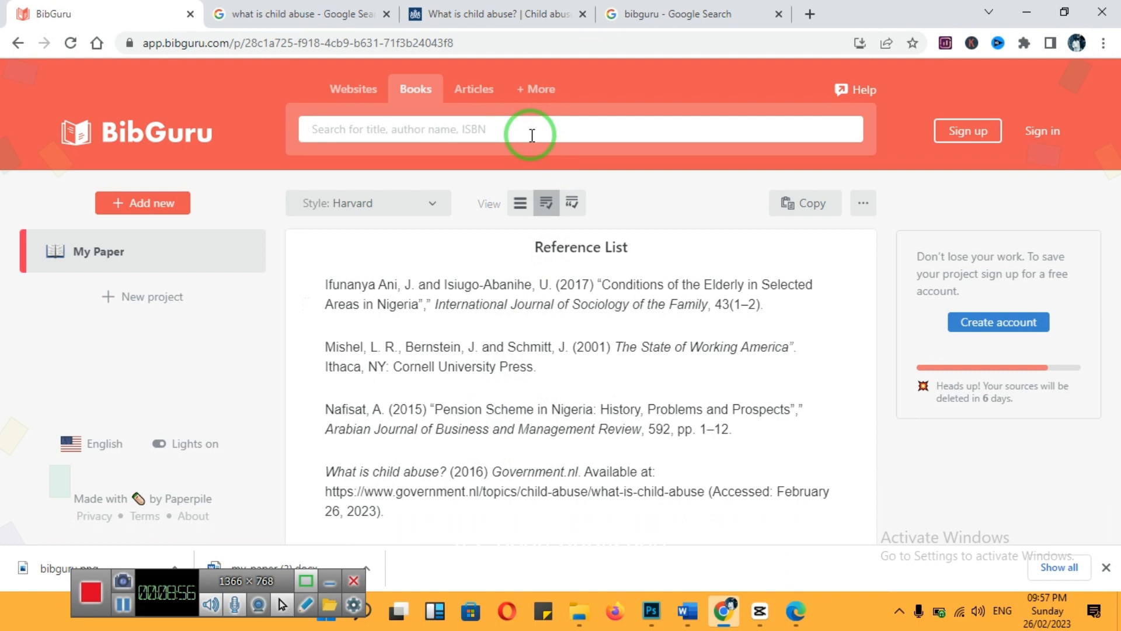
Open the form for adding a new source manually and view the available source types, keeping Book as the type
click(543, 91)
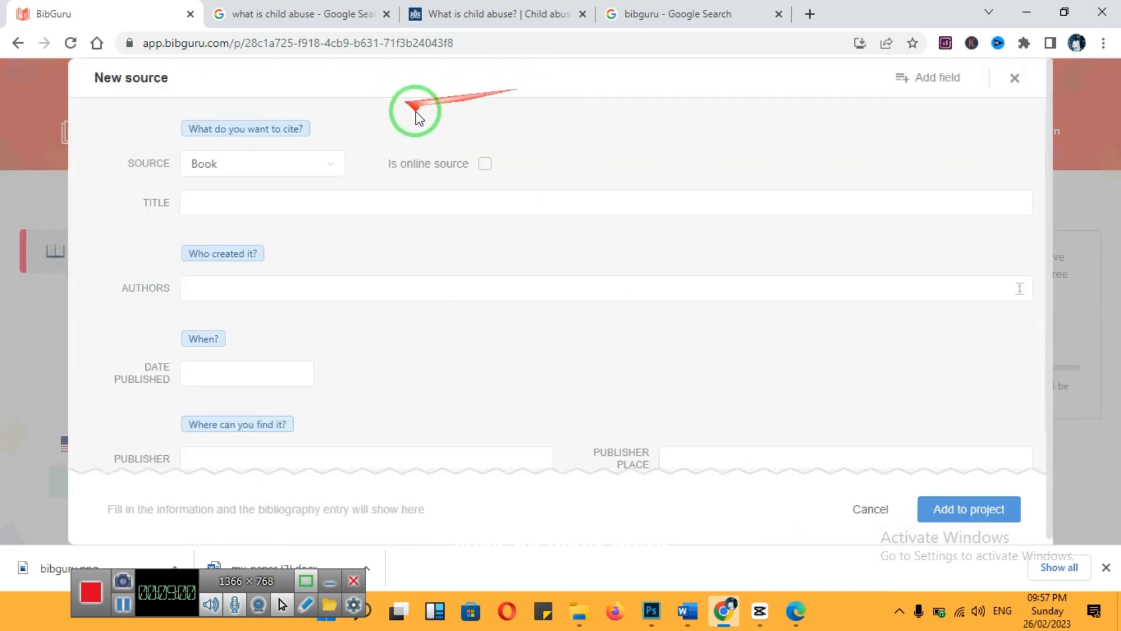
click(325, 170)
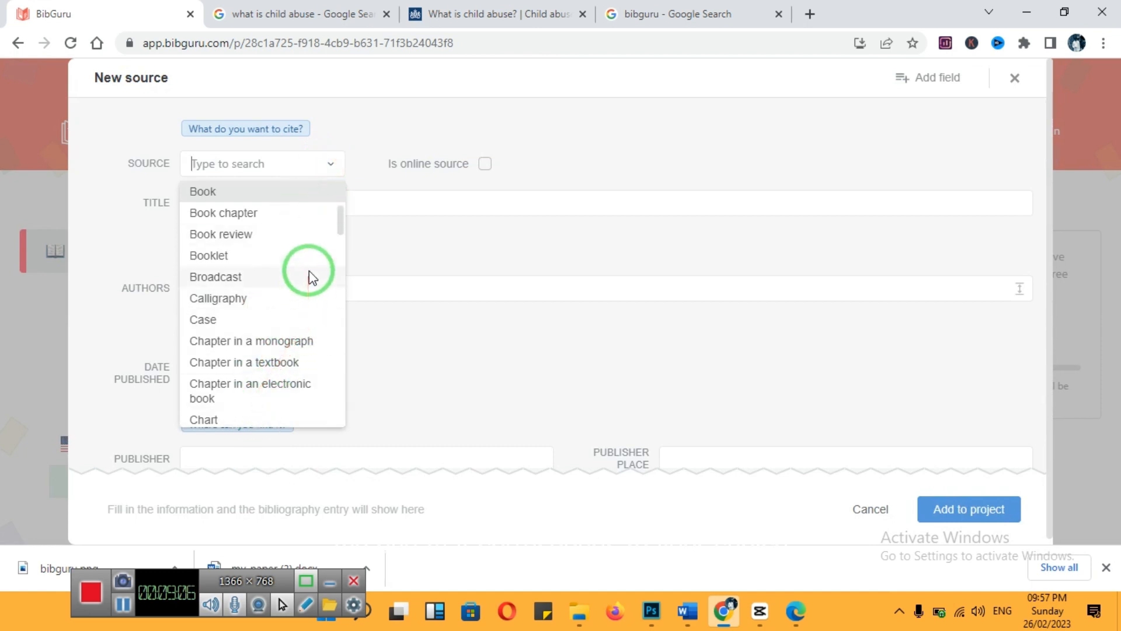
click(362, 188)
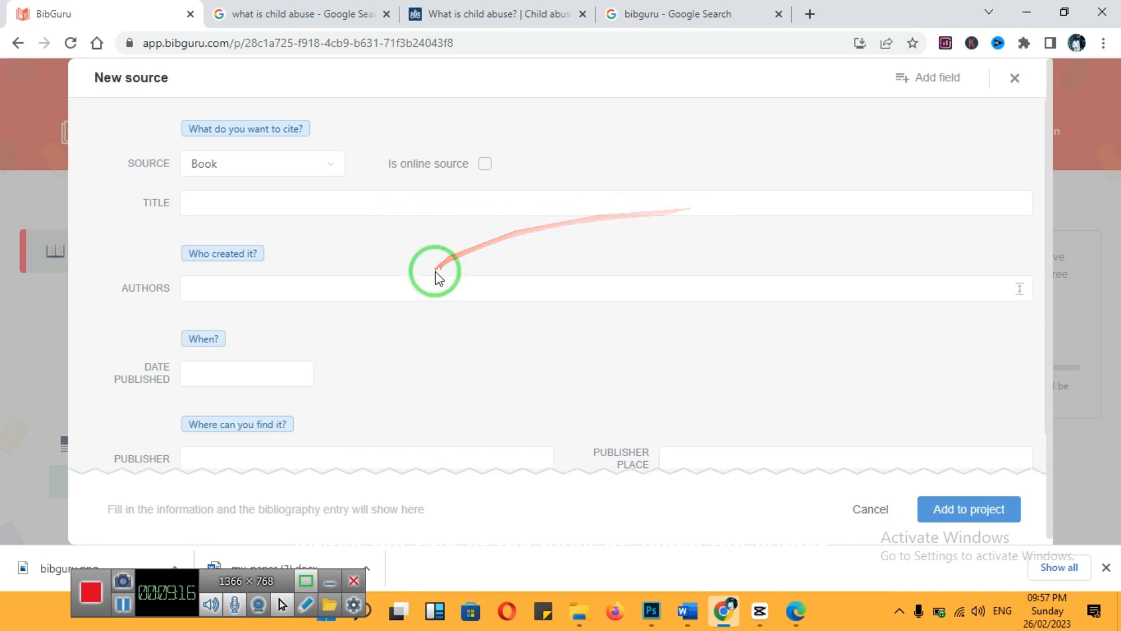
Change the type of the new manual source to Journal article and look over its journal title, volume and issue fields
click(336, 167)
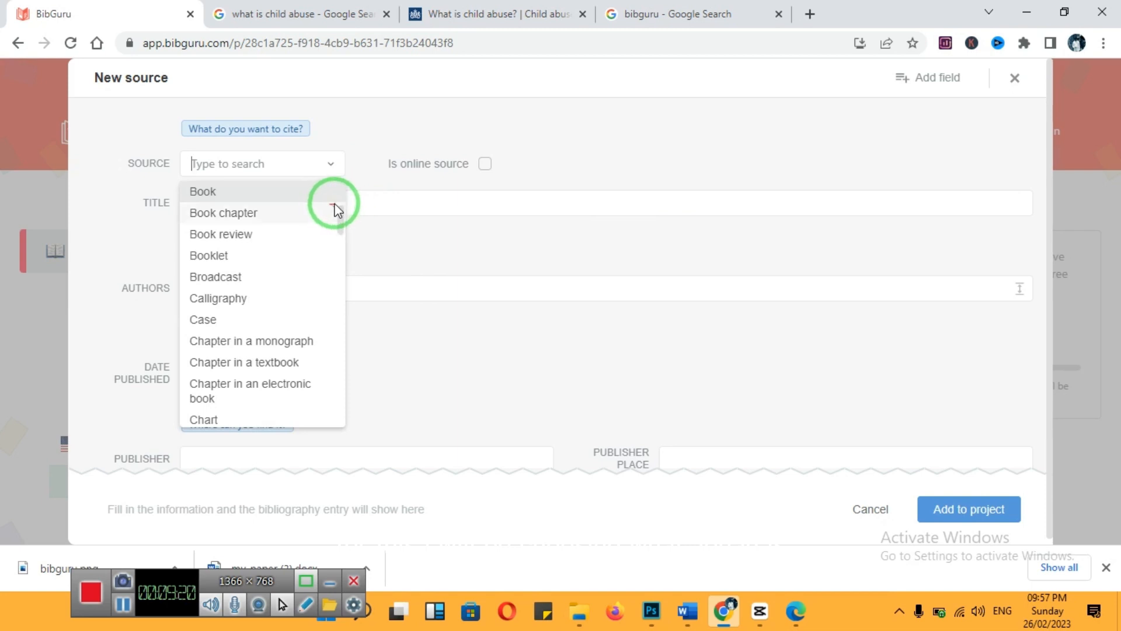
click(283, 165)
text(jou)
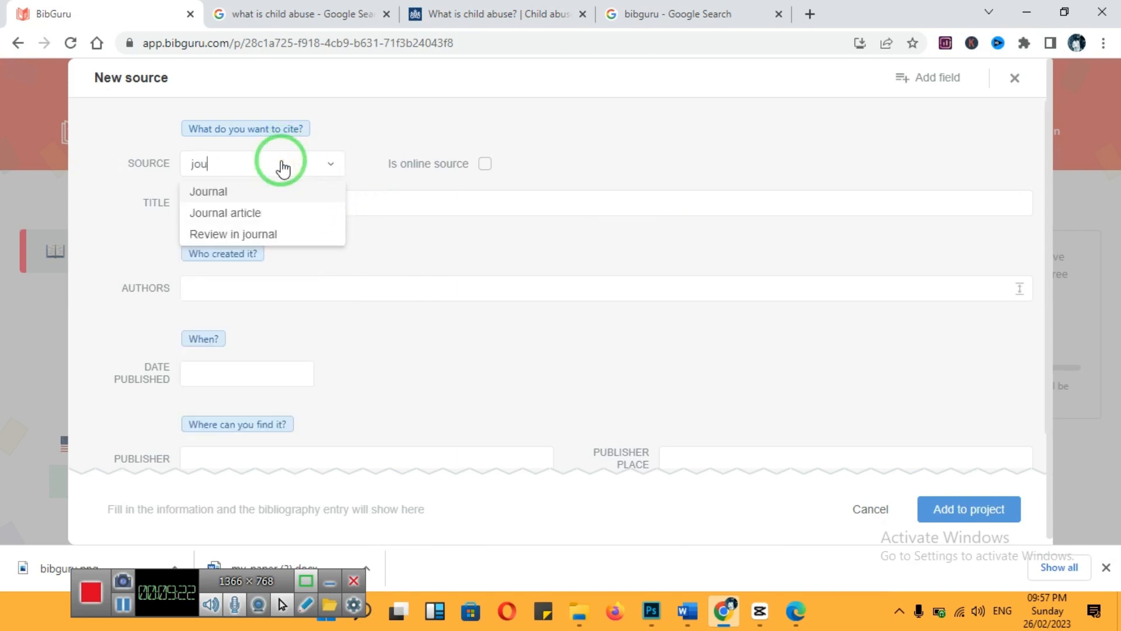
click(260, 215)
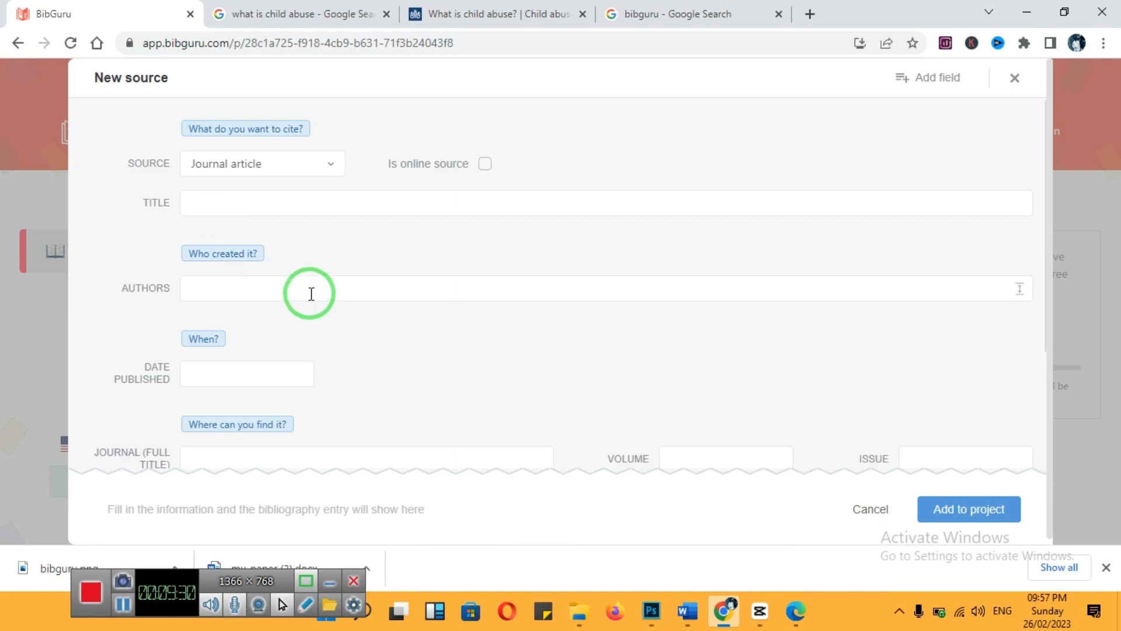
drag(1048, 293, 1046, 368)
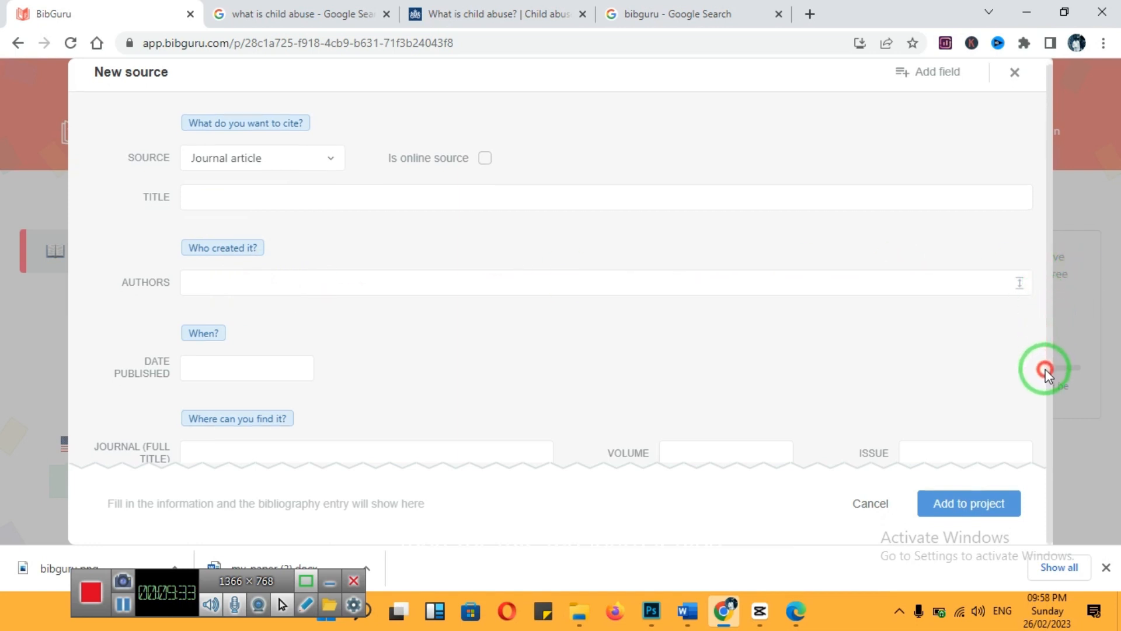
click(405, 459)
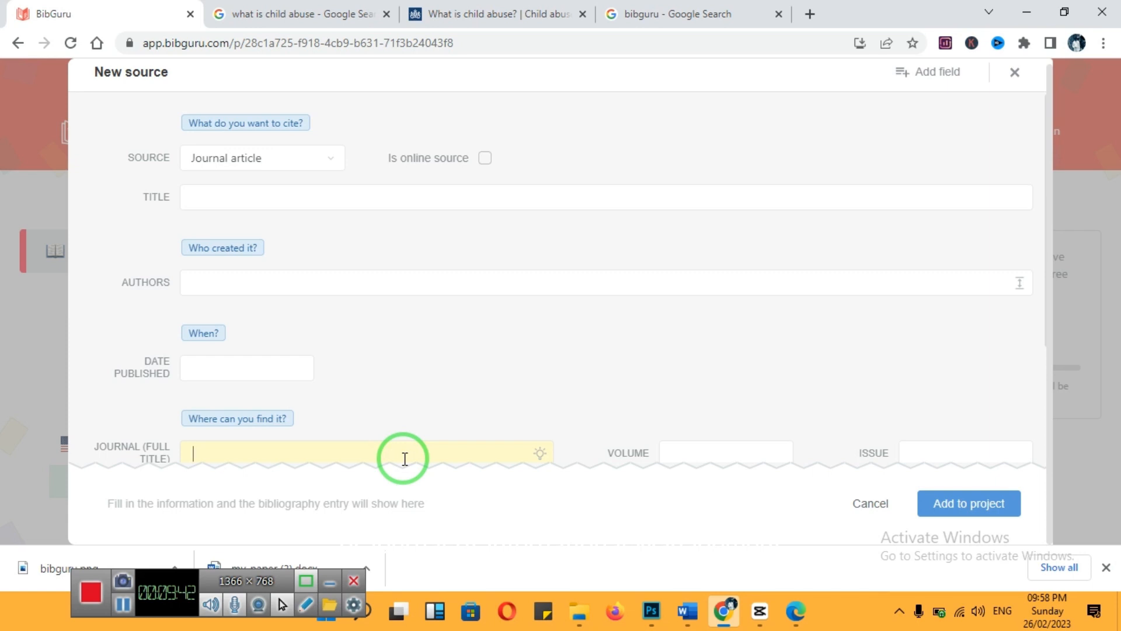
click(671, 452)
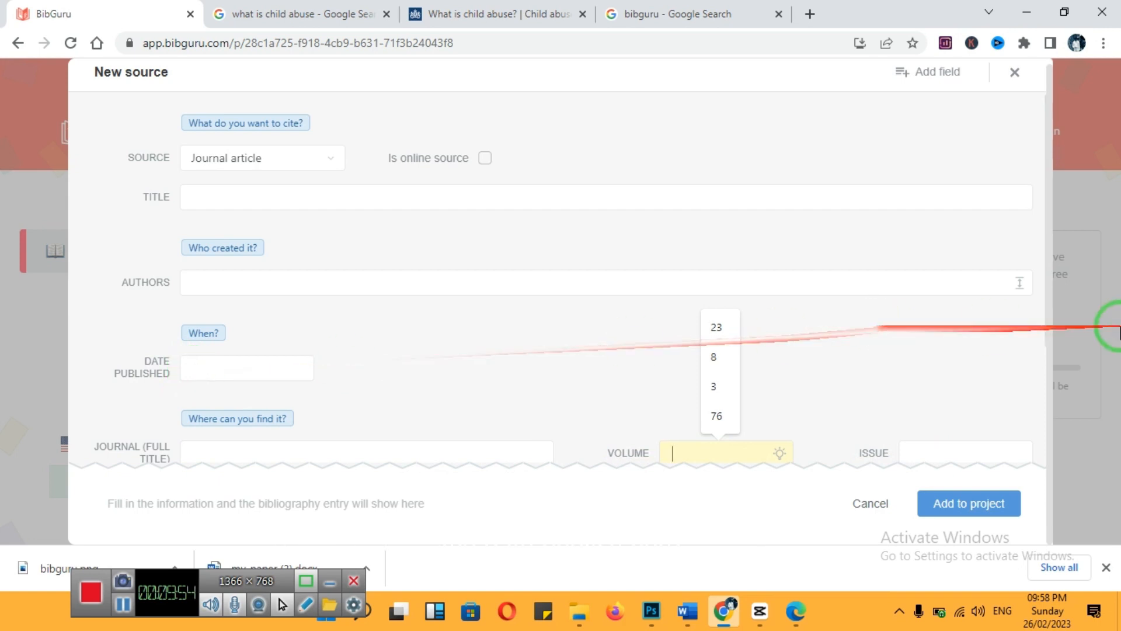
click(1045, 340)
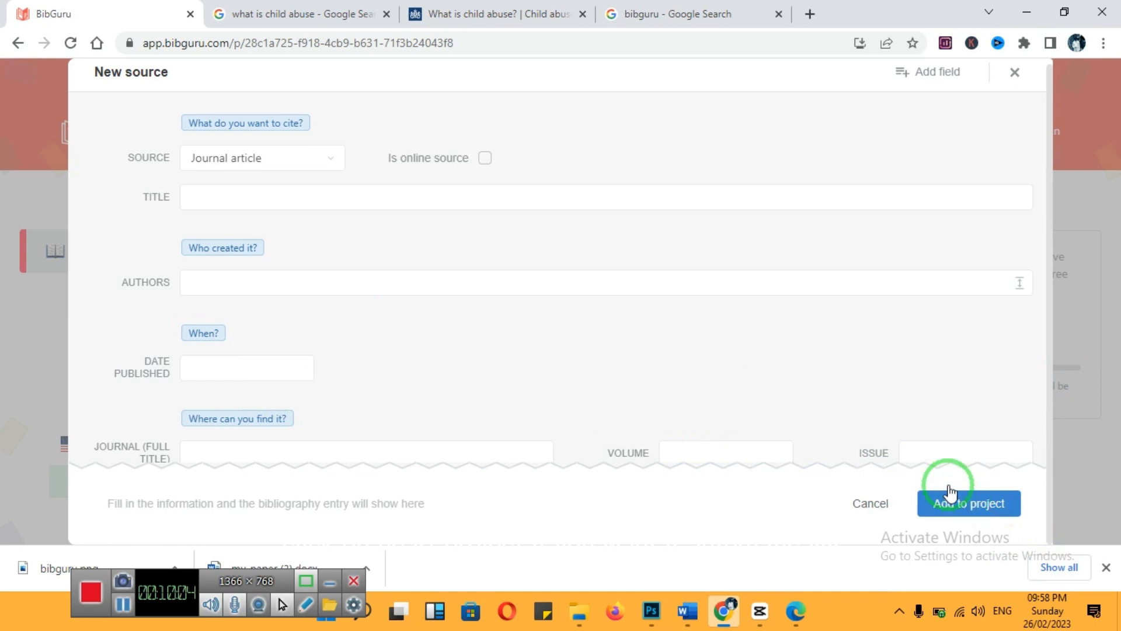
Enter Child Abuse as the article title, fill in the authors' names and set the publication date to 2020
click(540, 202)
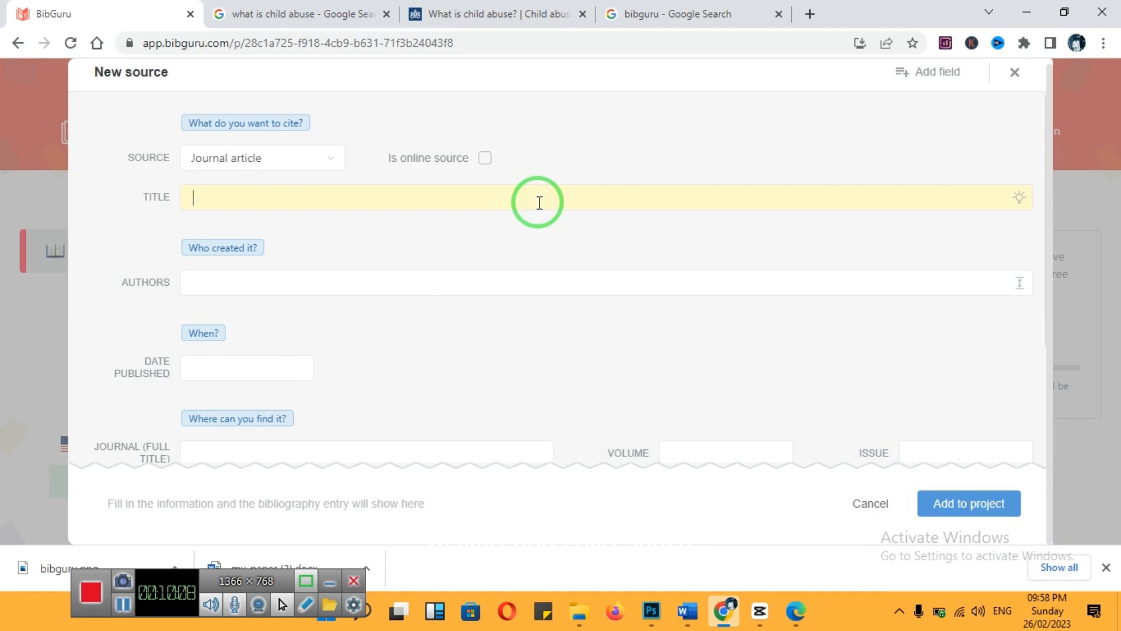
text(Child)
text(Abuse)
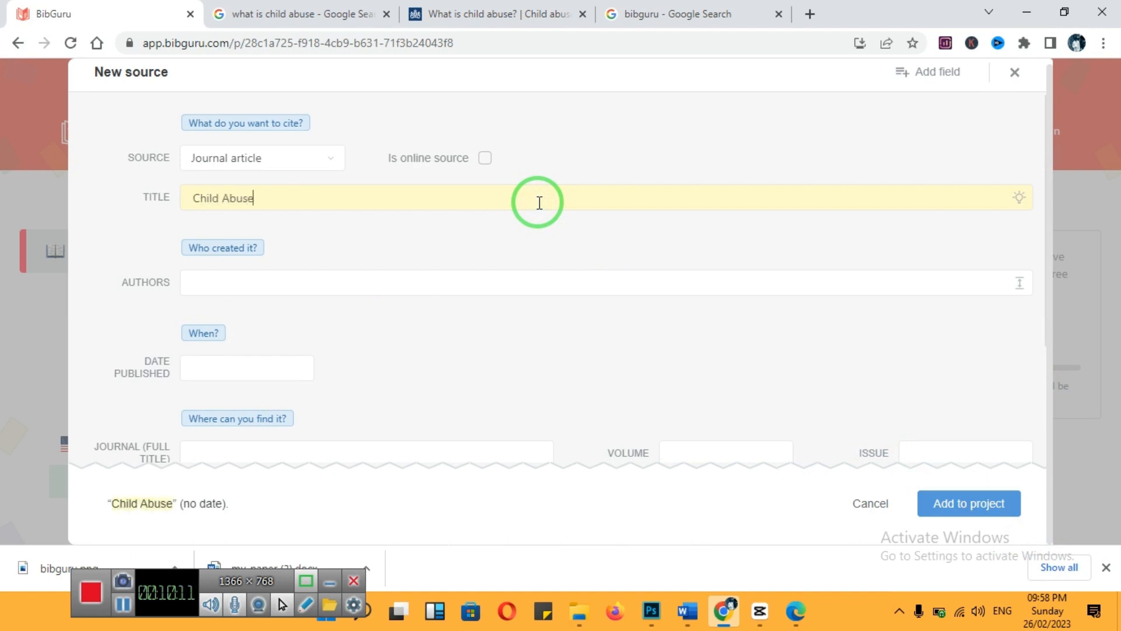
key(Tab)
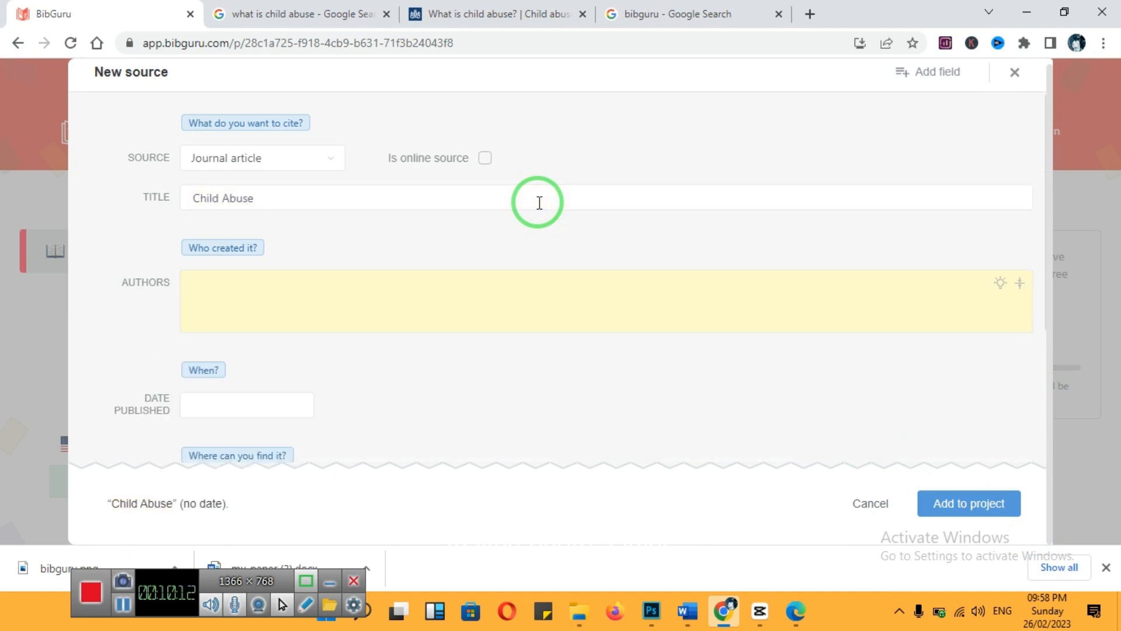
text(James and )
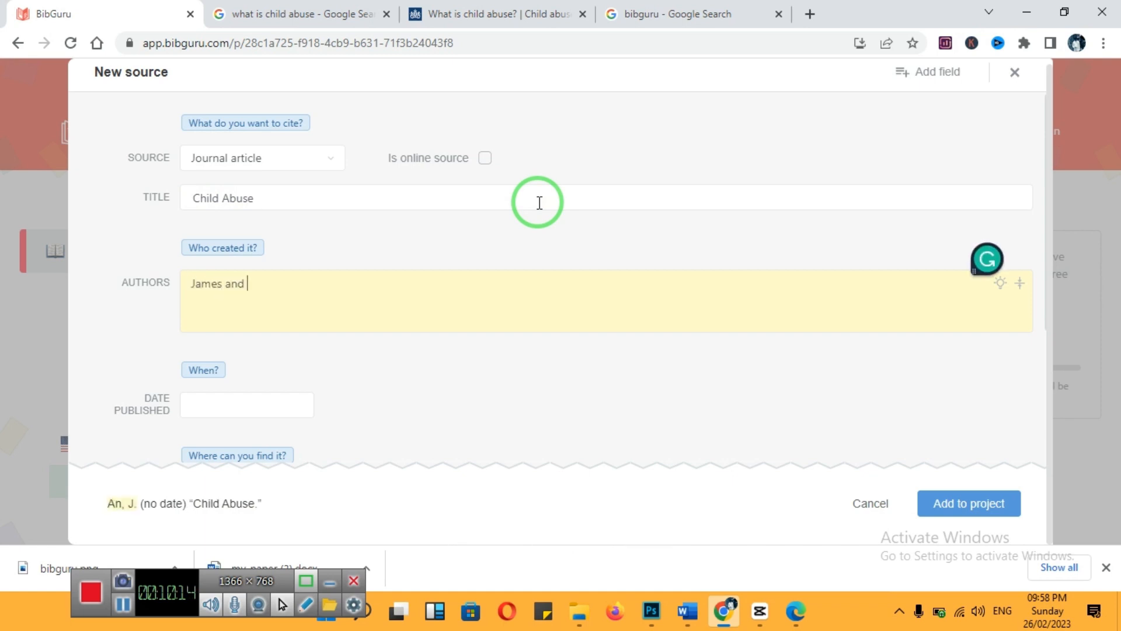
text(Law)
key(Tab)
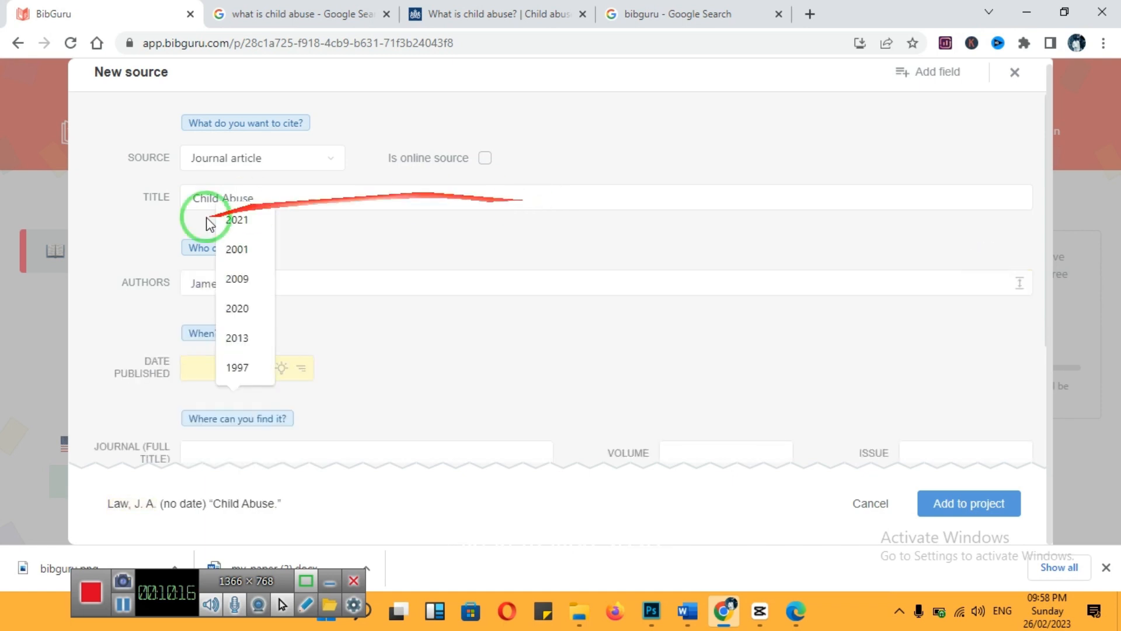
click(272, 311)
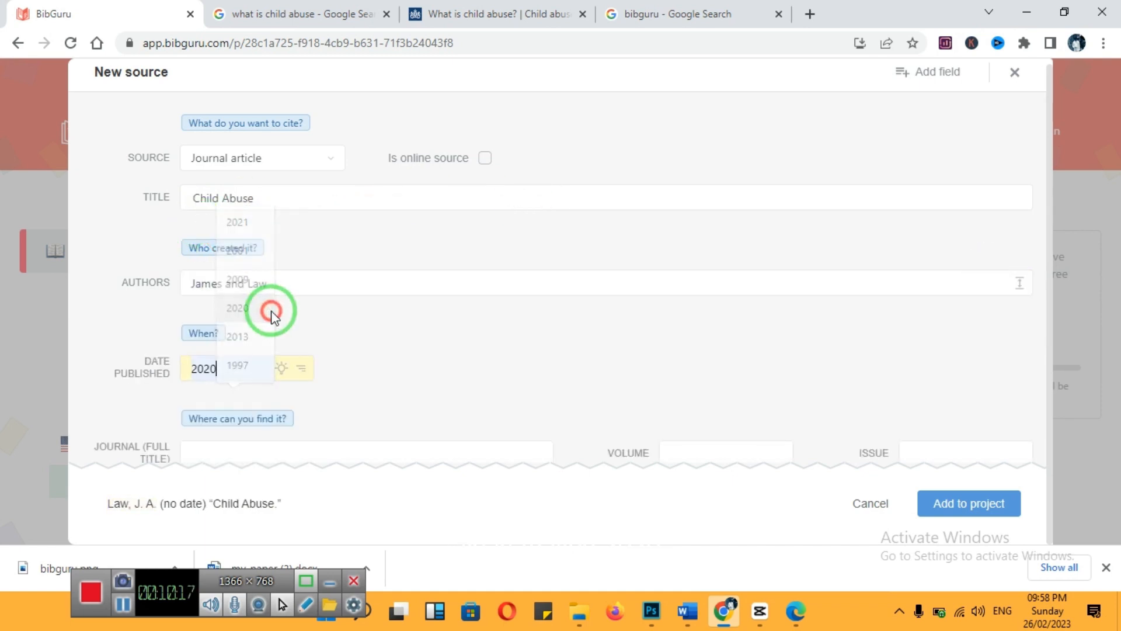
Enter Child Sex and Management as the journal, volume 12 and issue 4, and add the article to the project
click(288, 455)
text(Ch)
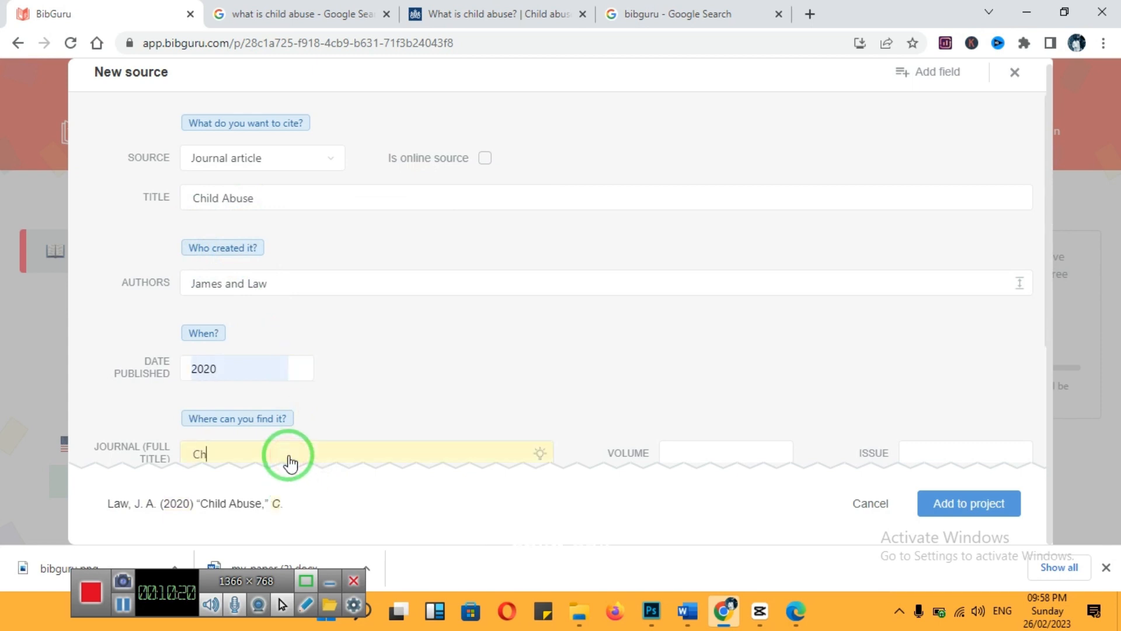
text(ild Se)
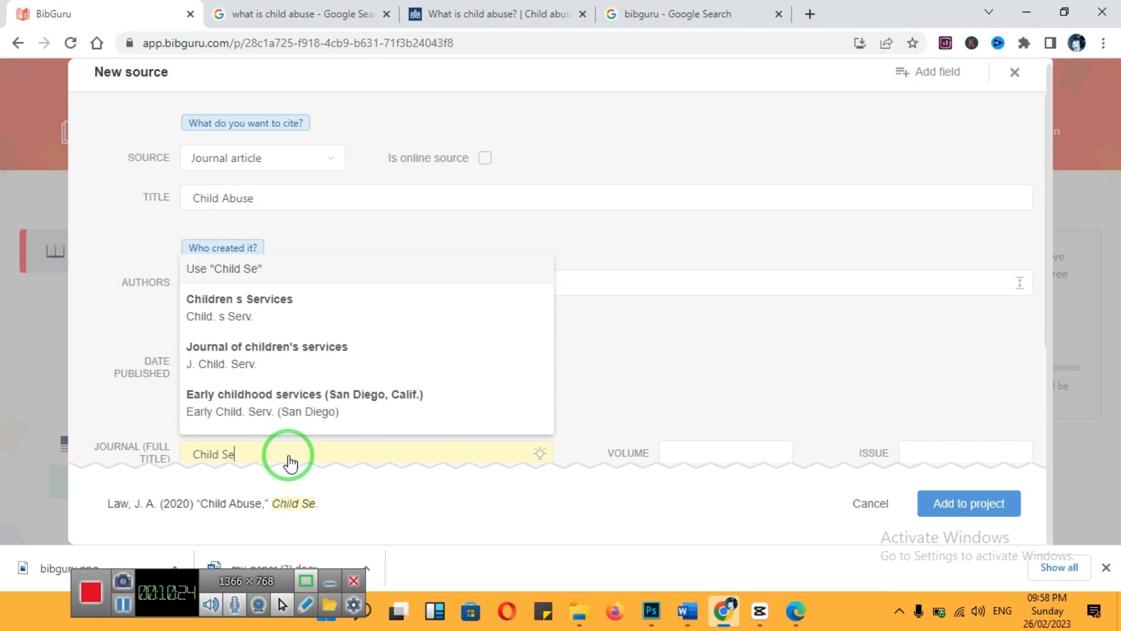
text(x and Mana)
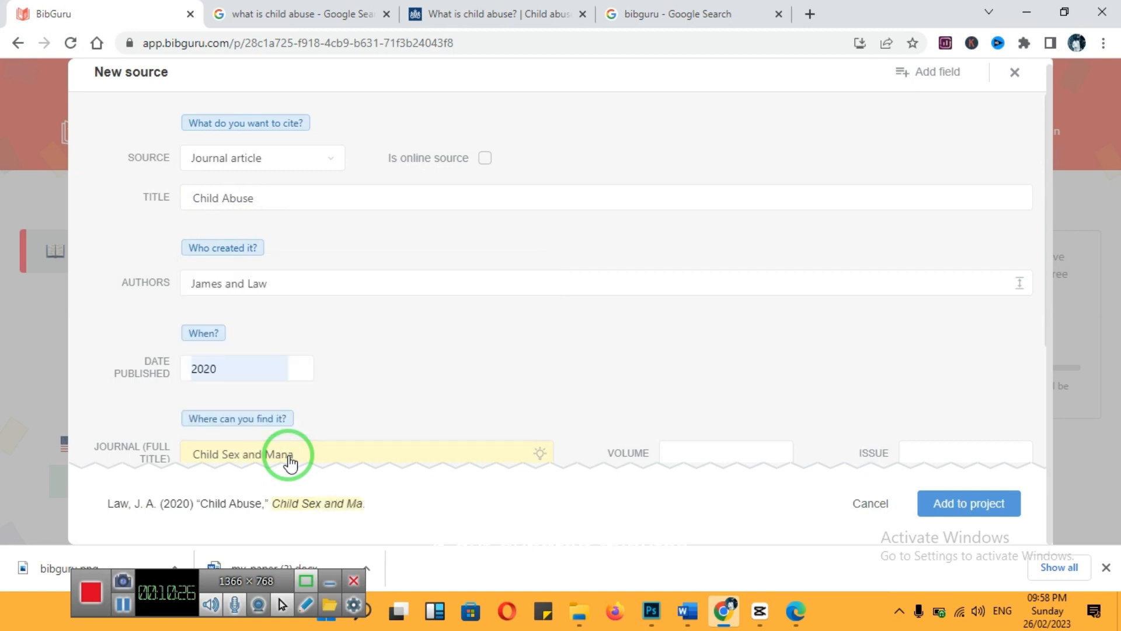
text(gement)
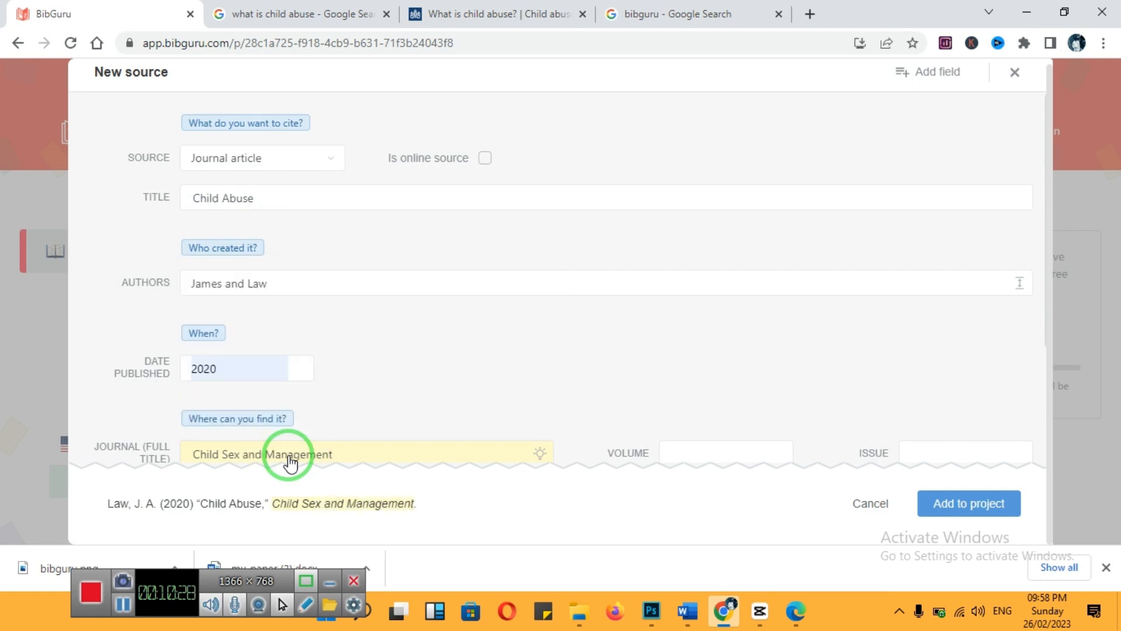
click(690, 450)
text(12)
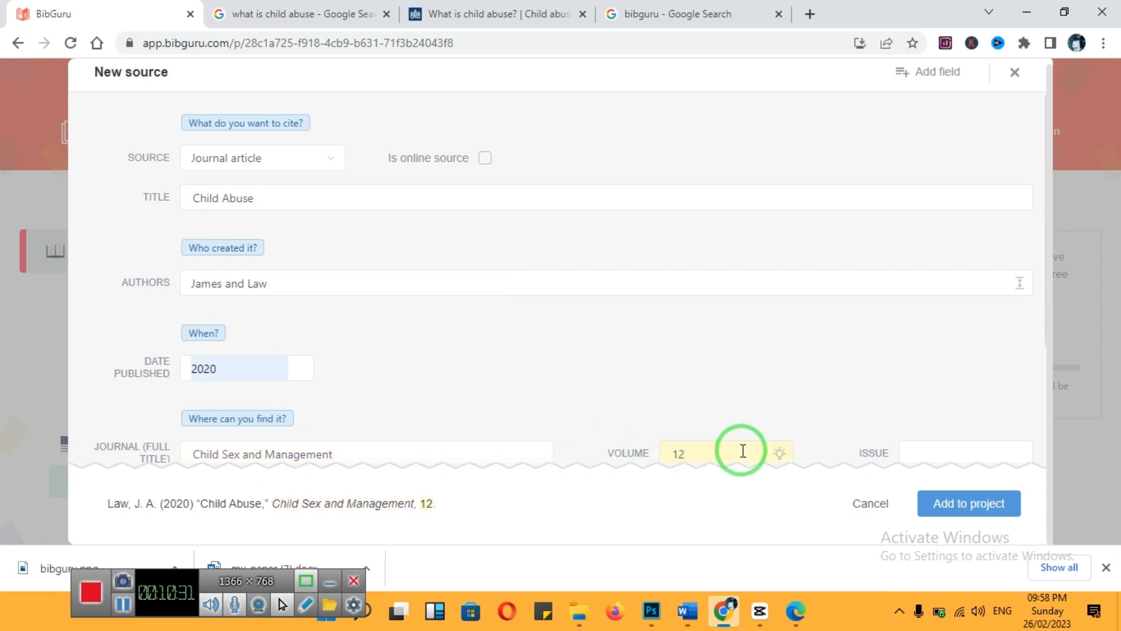
click(921, 453)
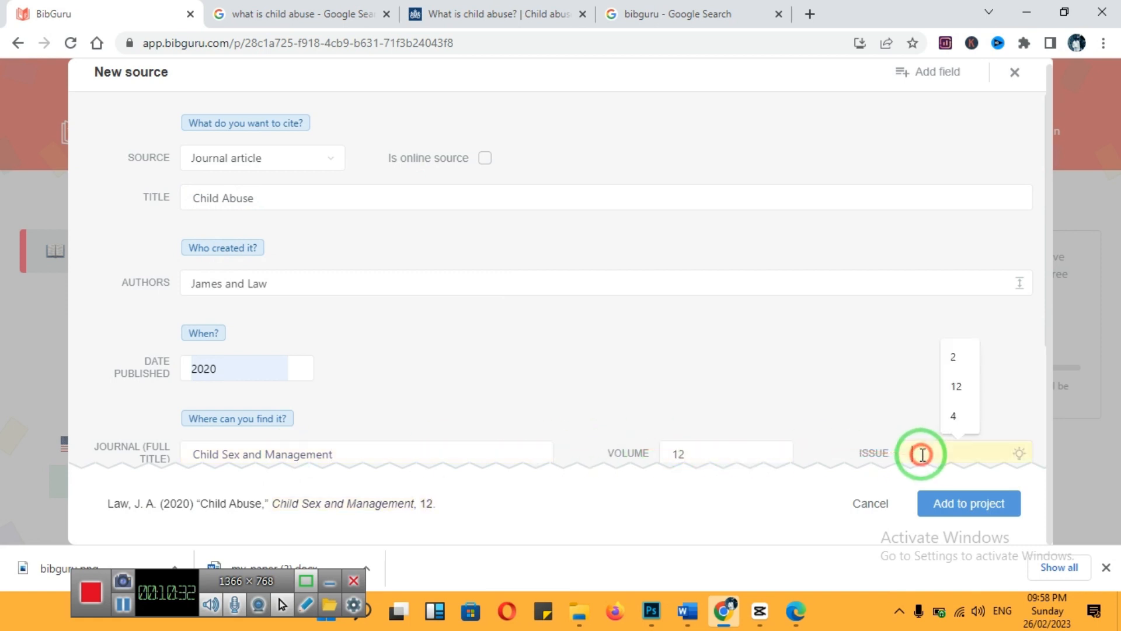
text(4)
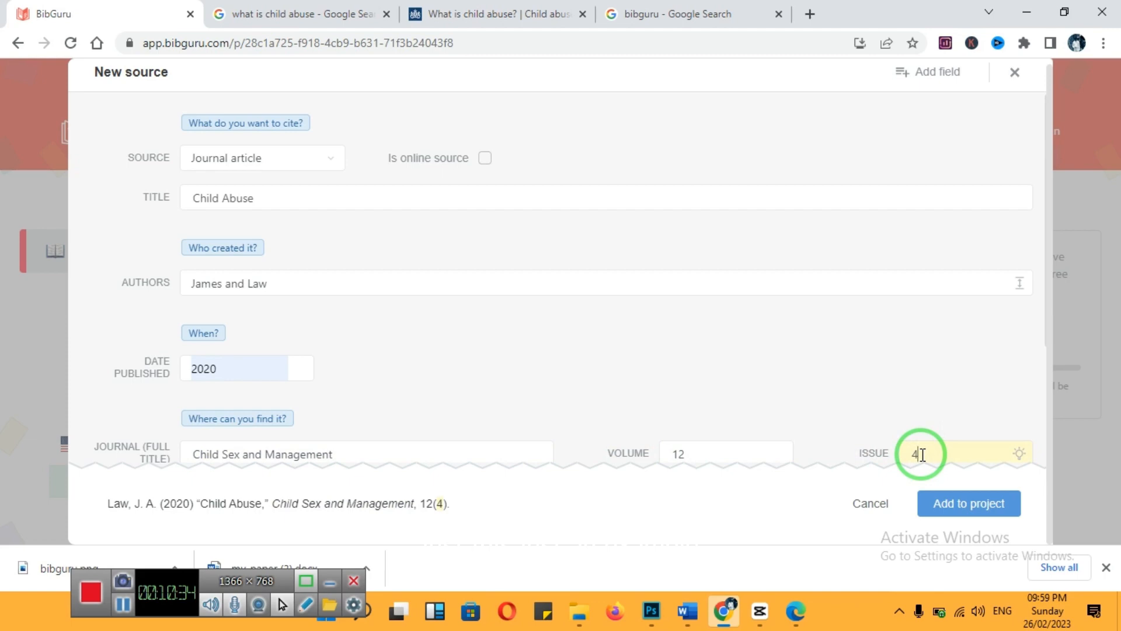
click(993, 504)
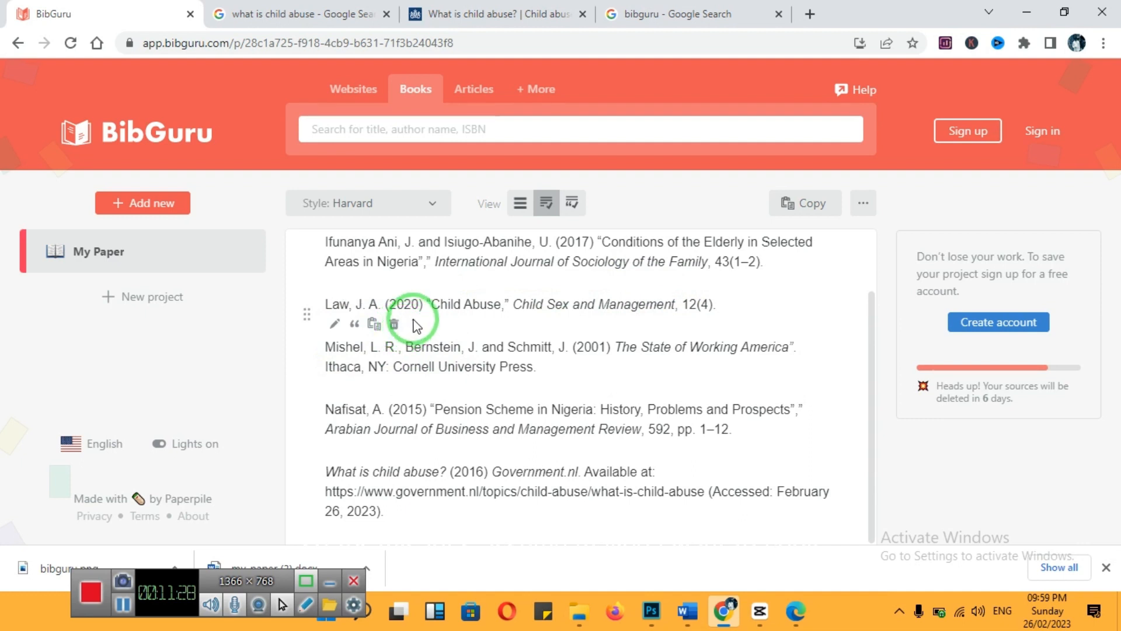
Copy the 2020 "Child Abuse" citation to the clipboard and delete that entry from the reference list
click(378, 327)
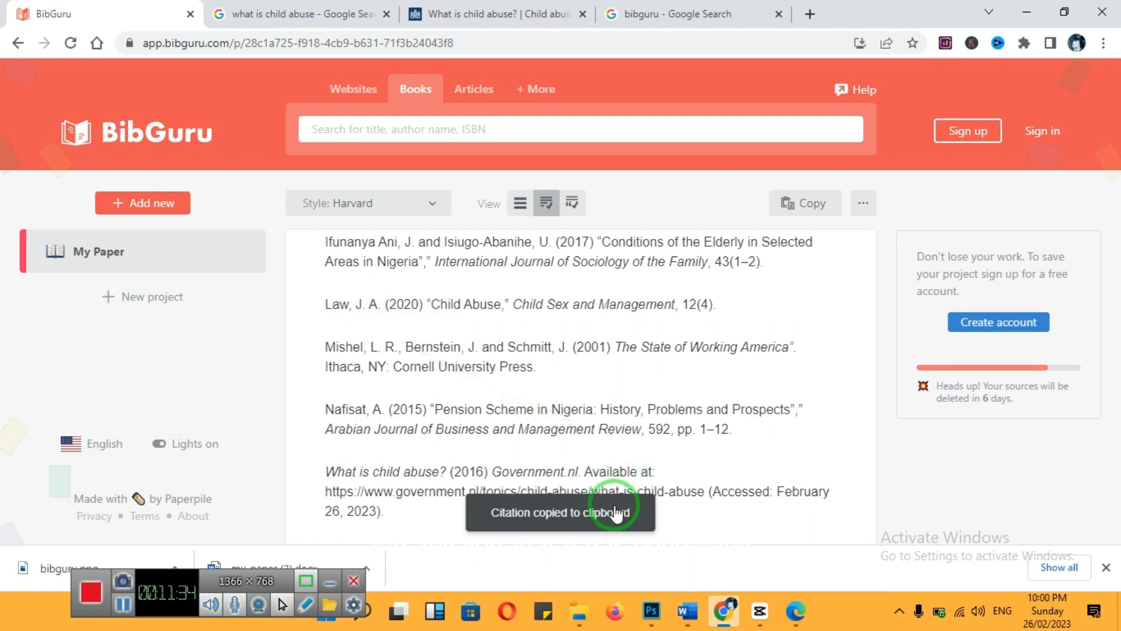
mouse_move(388, 325)
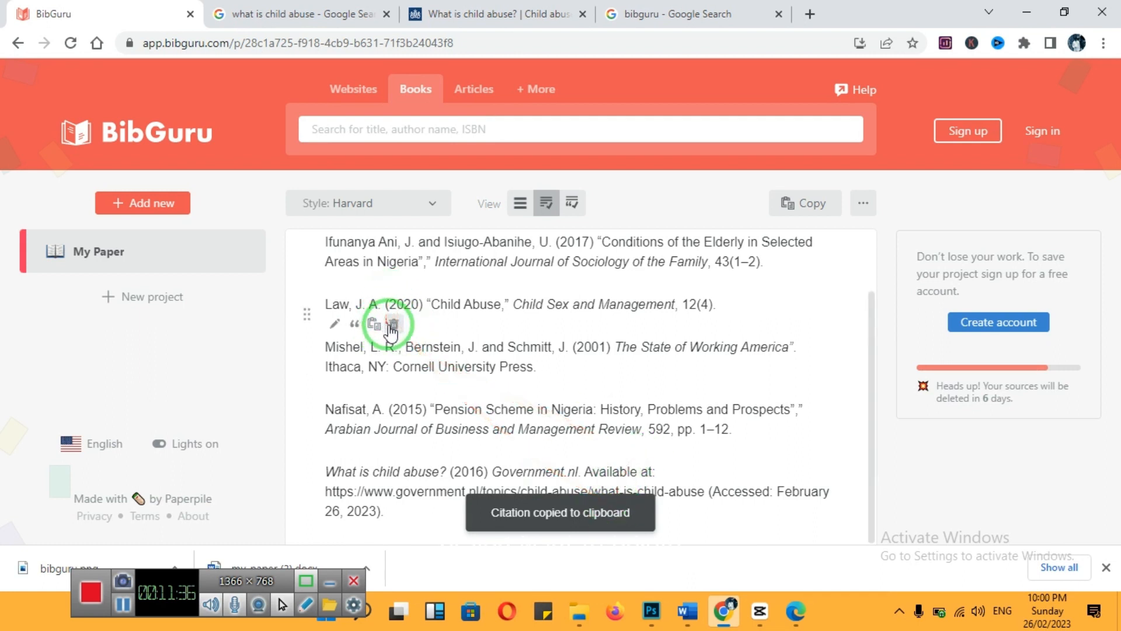
click(394, 325)
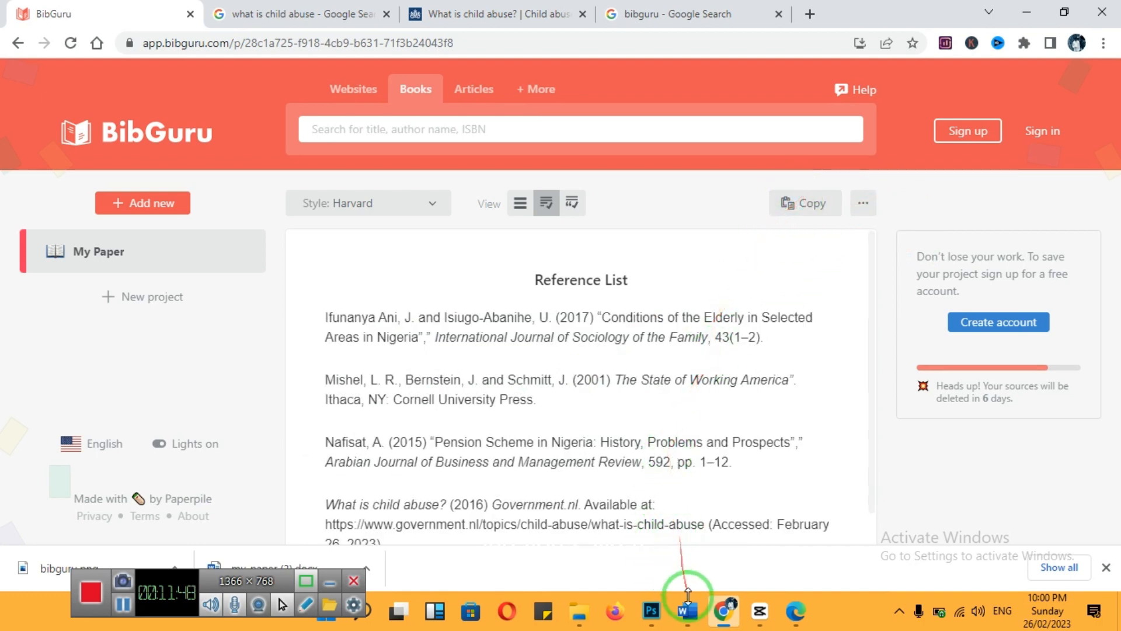
mouse_move(688, 613)
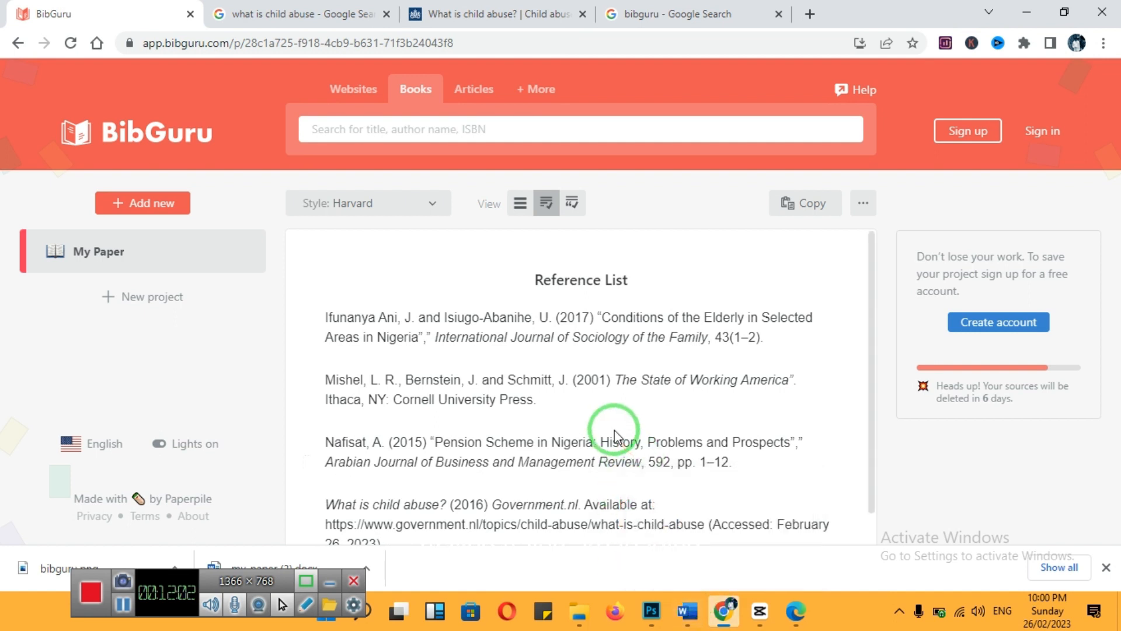
mouse_move(620, 442)
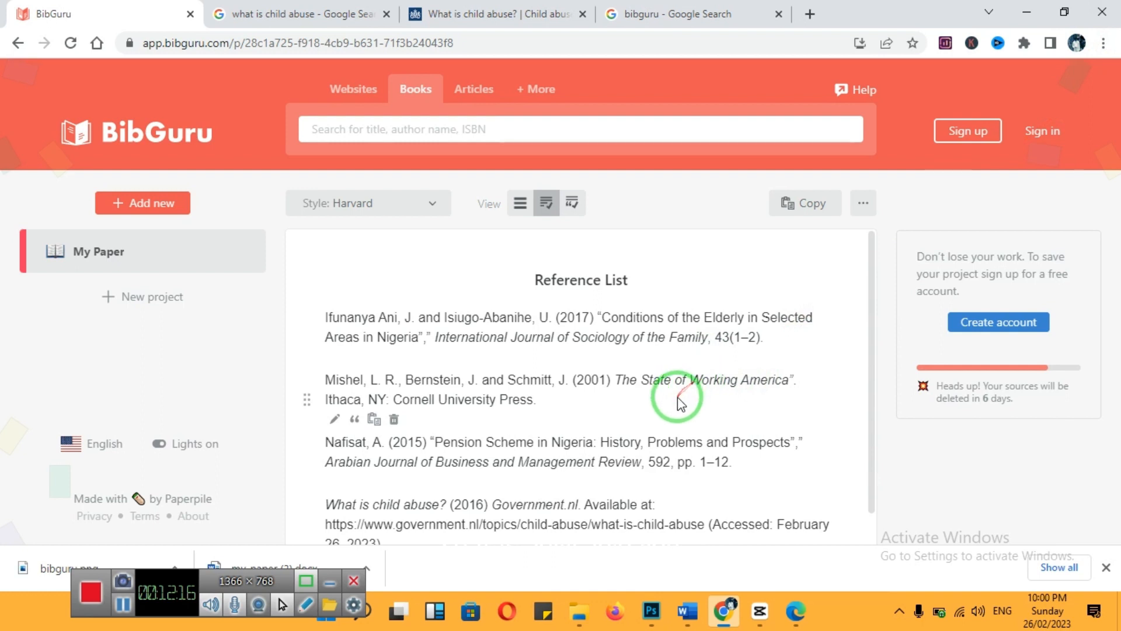
drag(673, 407, 655, 508)
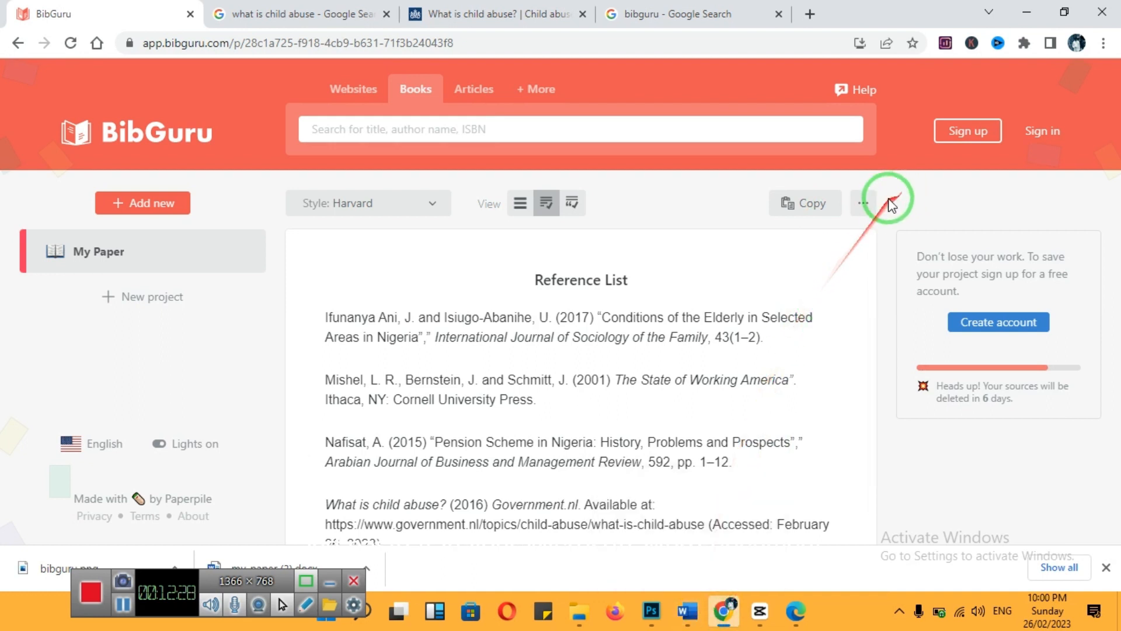
Export the reference list as a Word document and view the my-paper (1) file in Word before returning to BibGuru
click(863, 204)
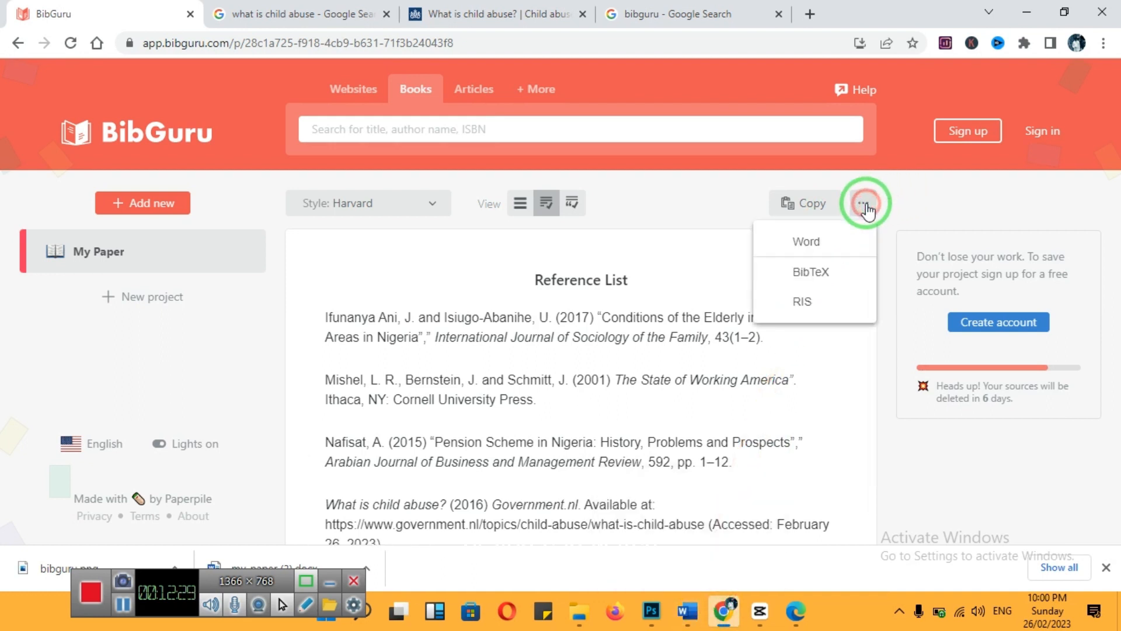
click(833, 242)
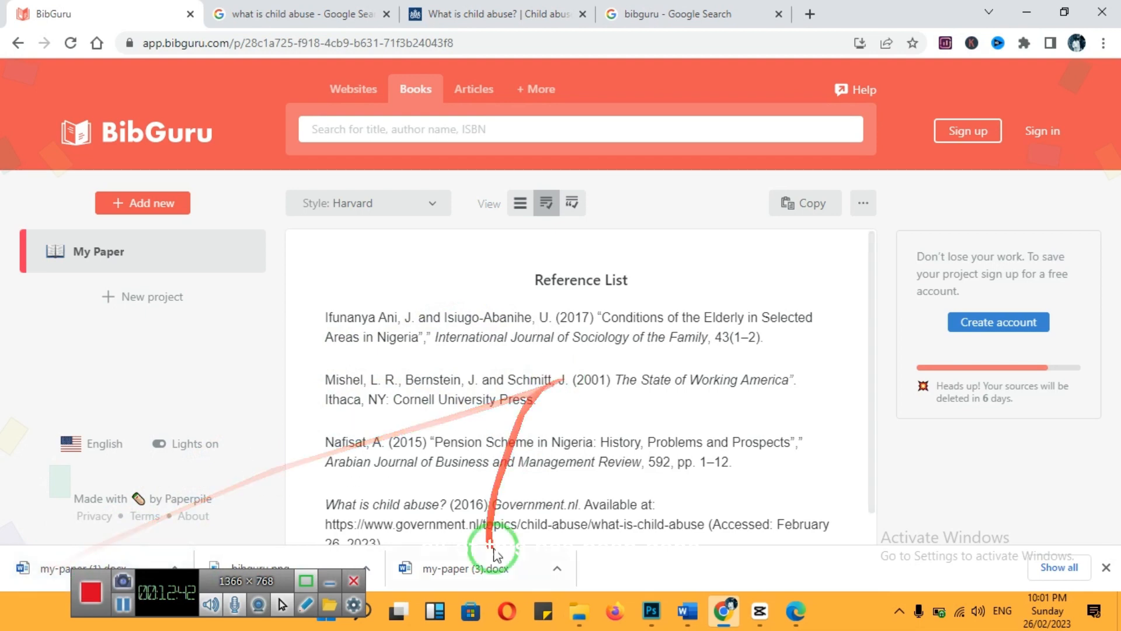
click(41, 565)
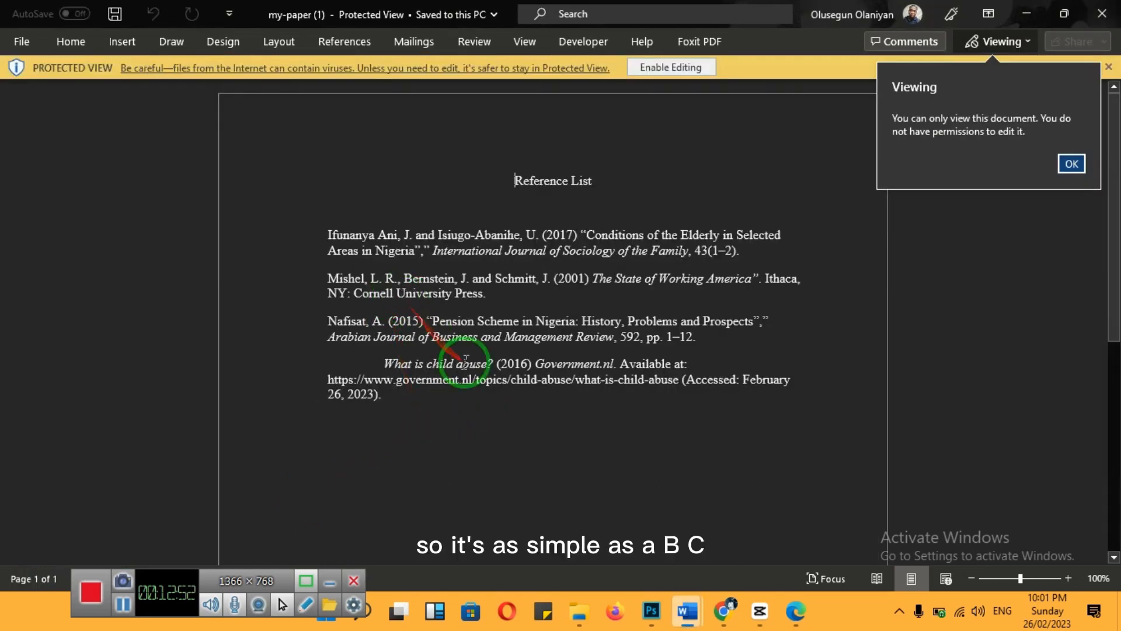
click(722, 613)
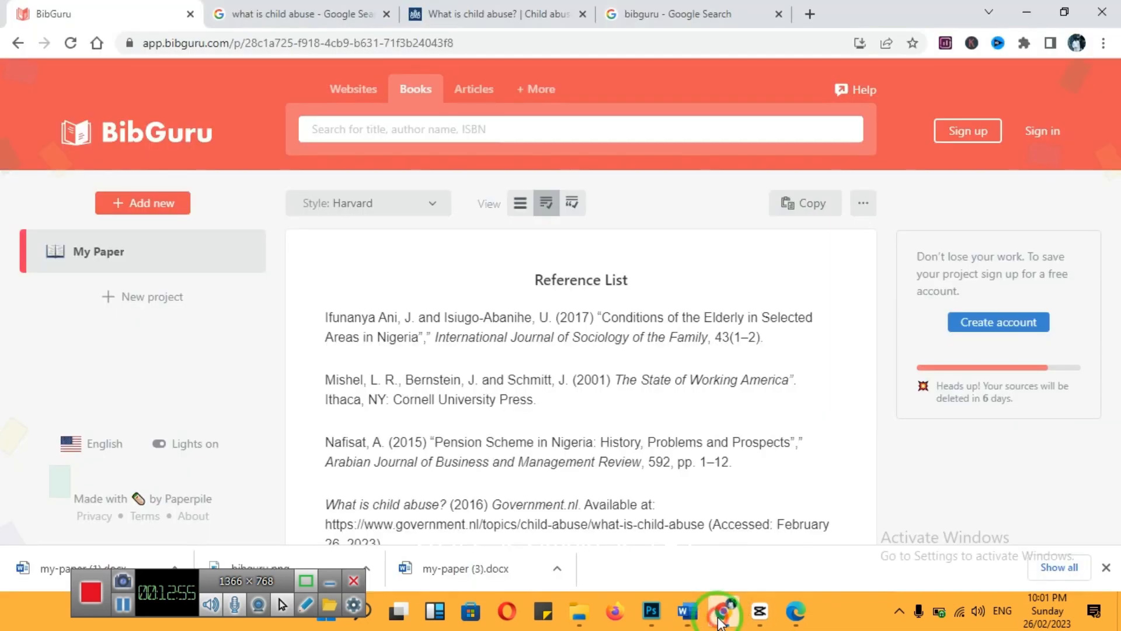